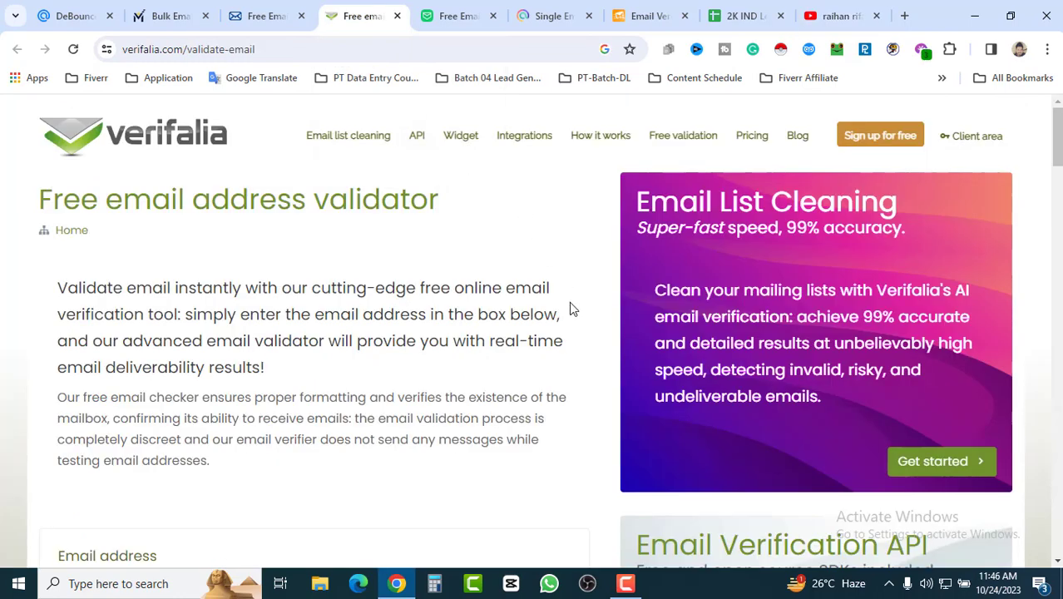
Step: Look through the Email column of the 2K IND Leads - StoreLeads spreadsheet, down past row 100 and back to the first rows
{"action": "left_click", "coordinate": [456, 17]}
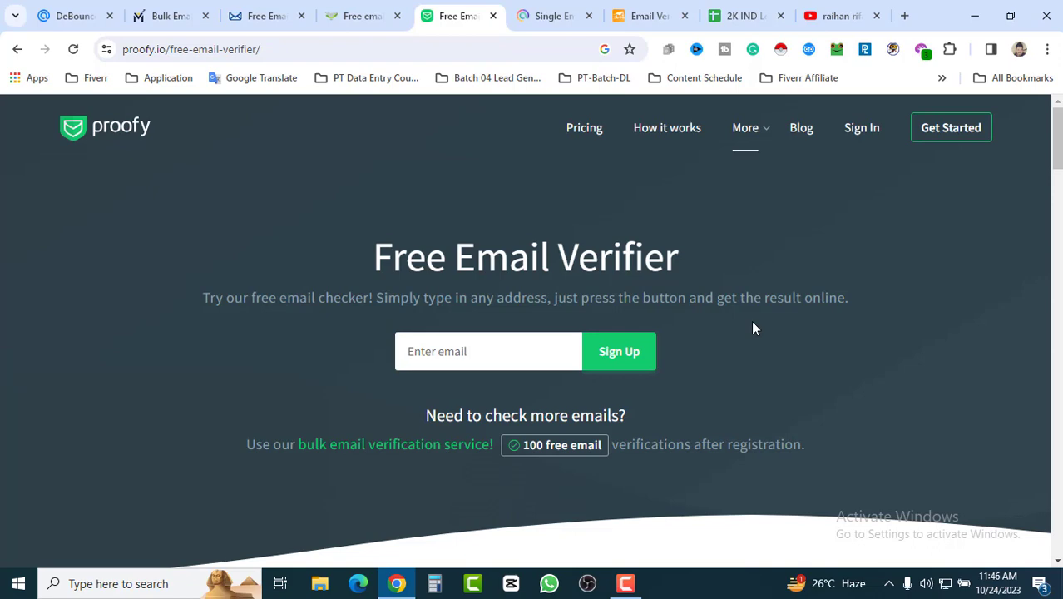
{"action": "left_click", "coordinate": [743, 15]}
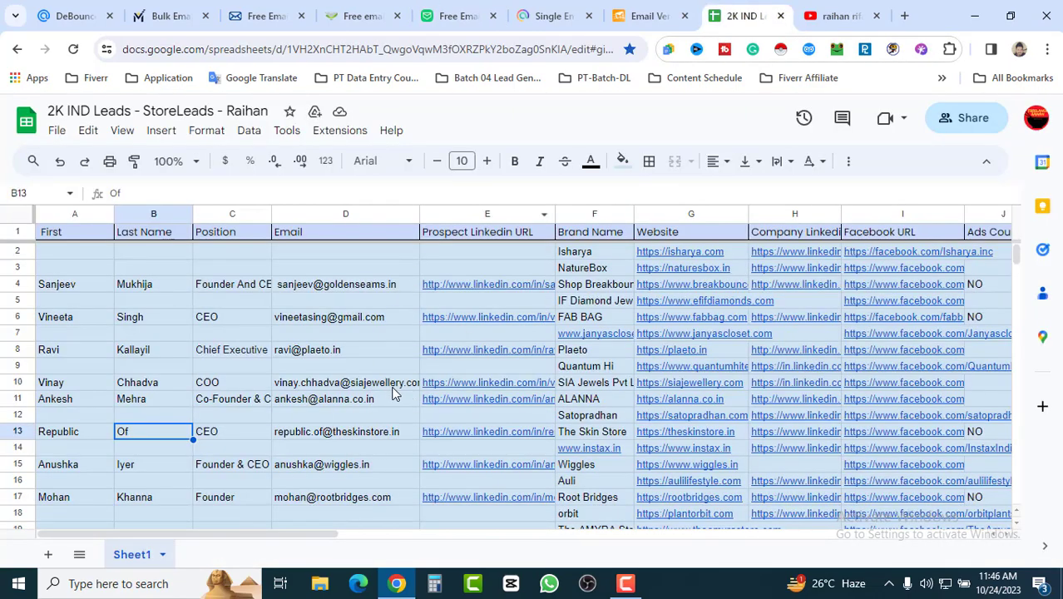
{"action": "mouse_move", "coordinate": [391, 393]}
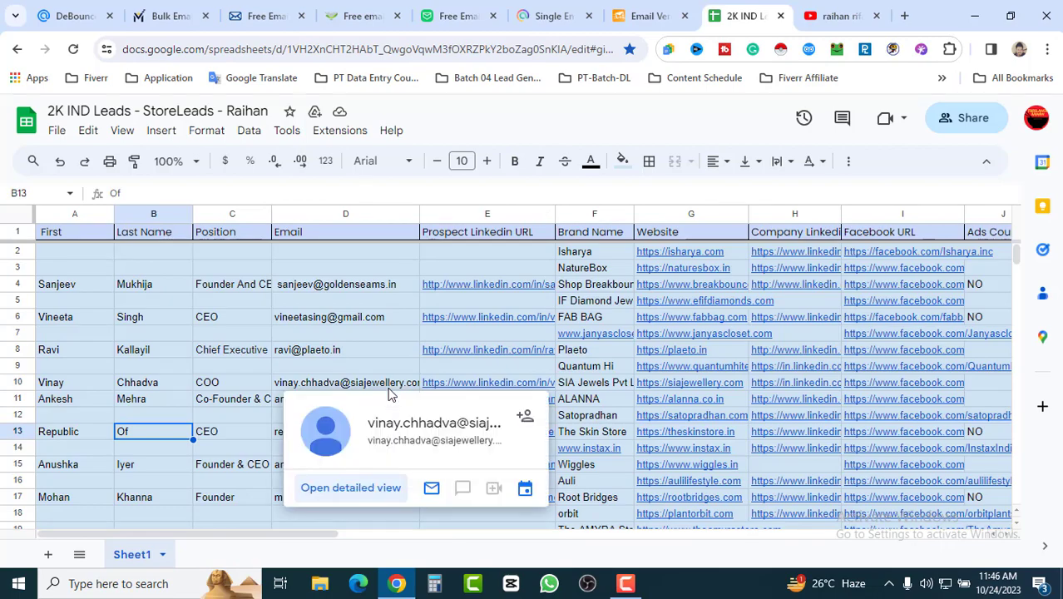
{"action": "scroll", "coordinate": [375, 358], "scroll_direction": "down", "scroll_amount": 6}
{"action": "scroll", "coordinate": [379, 365], "scroll_direction": "down", "scroll_amount": 12}
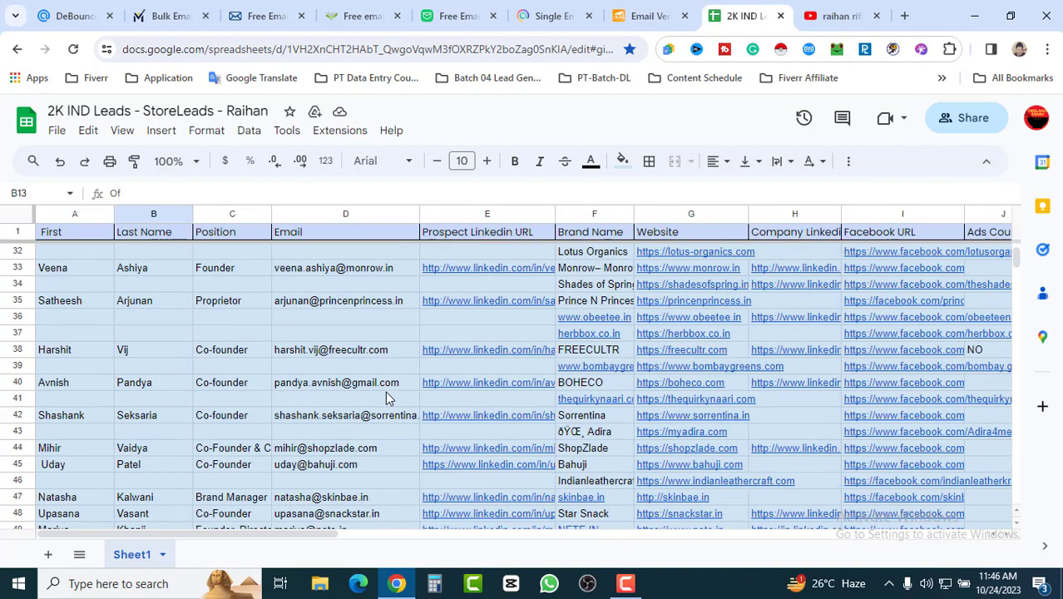
{"action": "scroll", "coordinate": [395, 429], "scroll_direction": "up", "scroll_amount": 5}
{"action": "scroll", "coordinate": [389, 431], "scroll_direction": "up", "scroll_amount": 9}
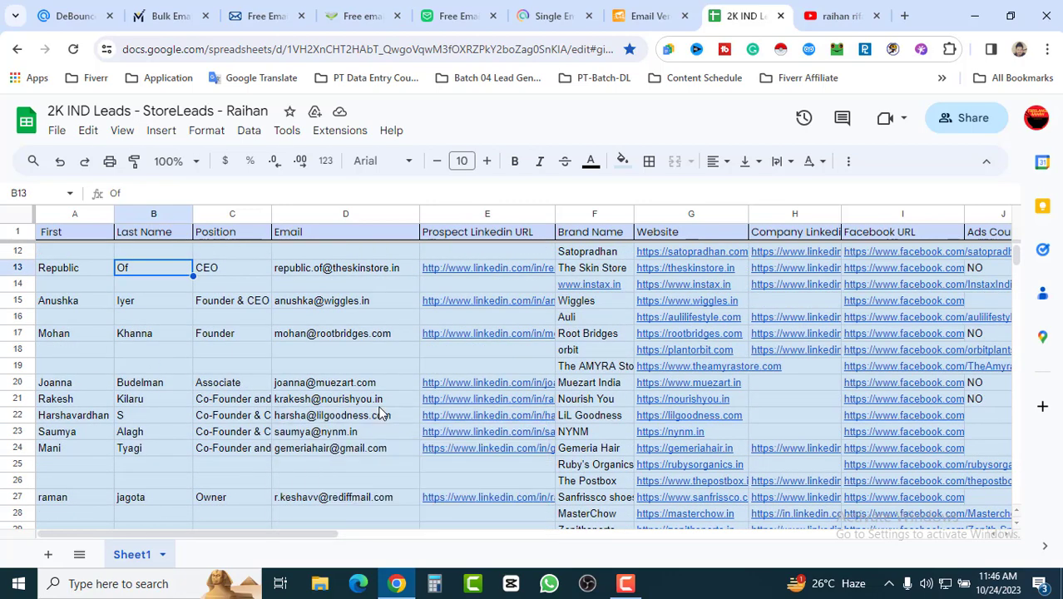
{"action": "scroll", "coordinate": [379, 413], "scroll_direction": "up", "scroll_amount": 3}
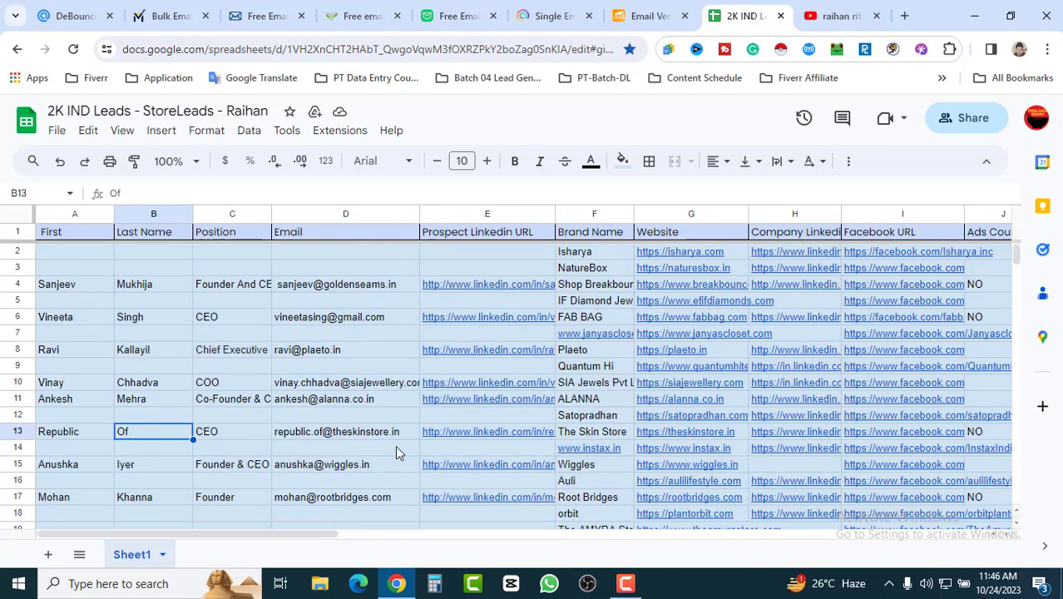
{"action": "scroll", "coordinate": [395, 449], "scroll_direction": "down", "scroll_amount": 5}
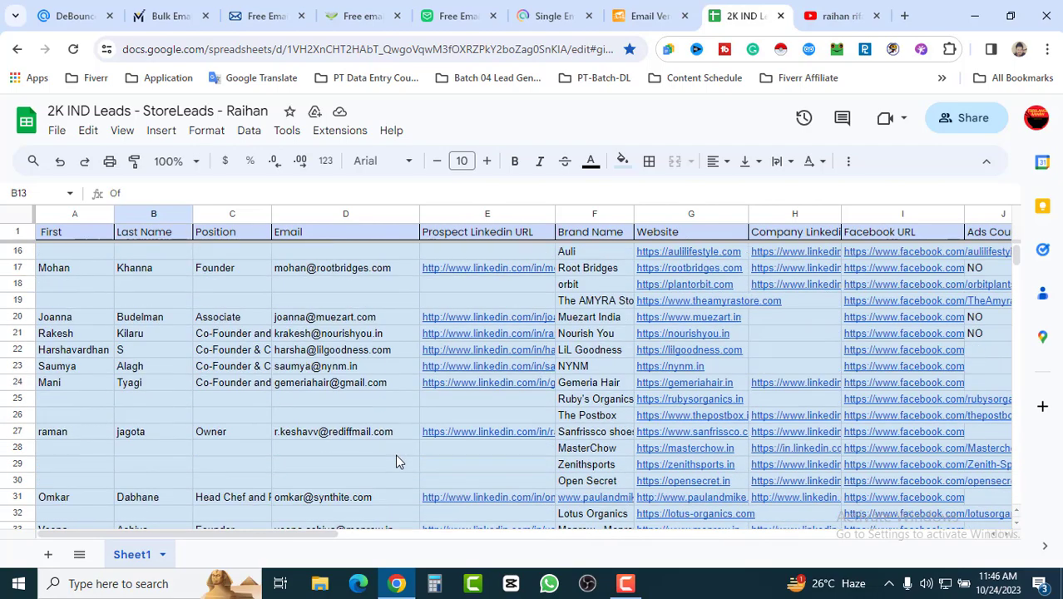
{"action": "scroll", "coordinate": [396, 456], "scroll_direction": "down", "scroll_amount": 14}
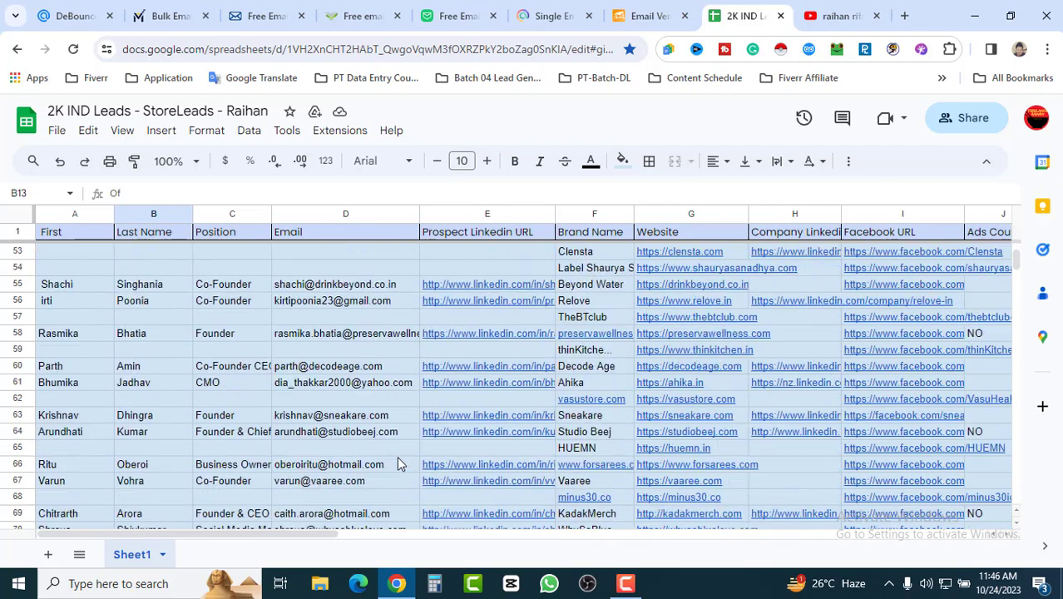
{"action": "mouse_move", "coordinate": [398, 463]}
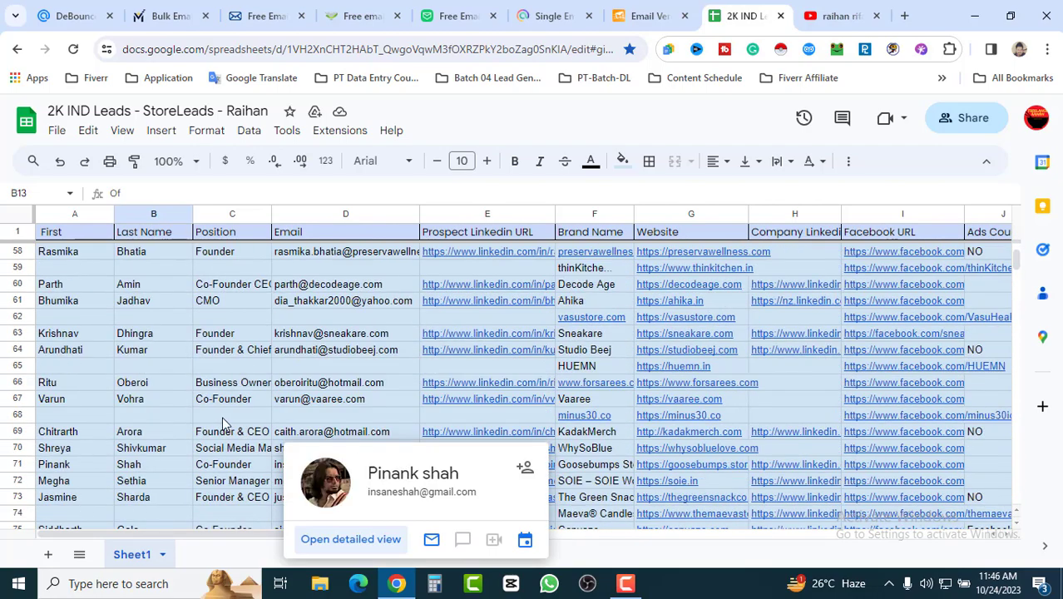
{"action": "scroll", "coordinate": [398, 463], "scroll_direction": "down", "scroll_amount": 2}
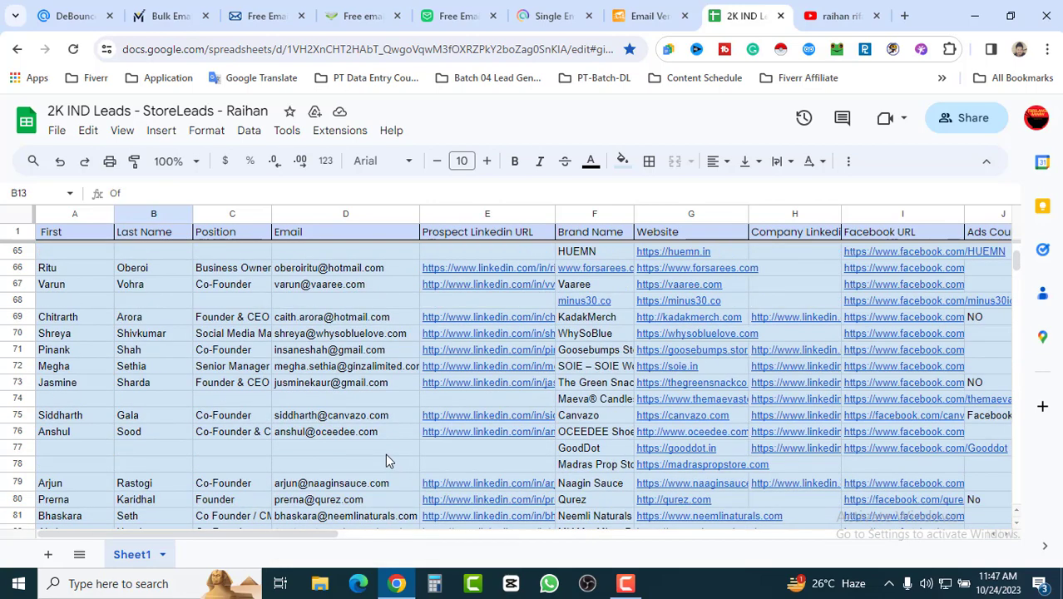
{"action": "scroll", "coordinate": [386, 455], "scroll_direction": "down", "scroll_amount": 3}
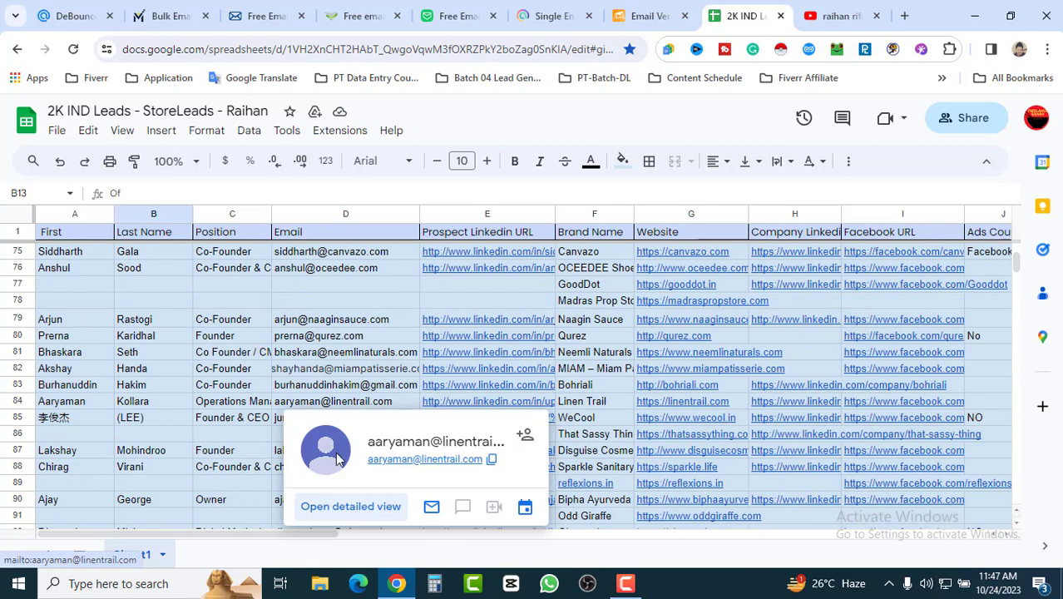
{"action": "scroll", "coordinate": [408, 445], "scroll_direction": "down", "scroll_amount": 2}
{"action": "scroll", "coordinate": [389, 455], "scroll_direction": "down", "scroll_amount": 3}
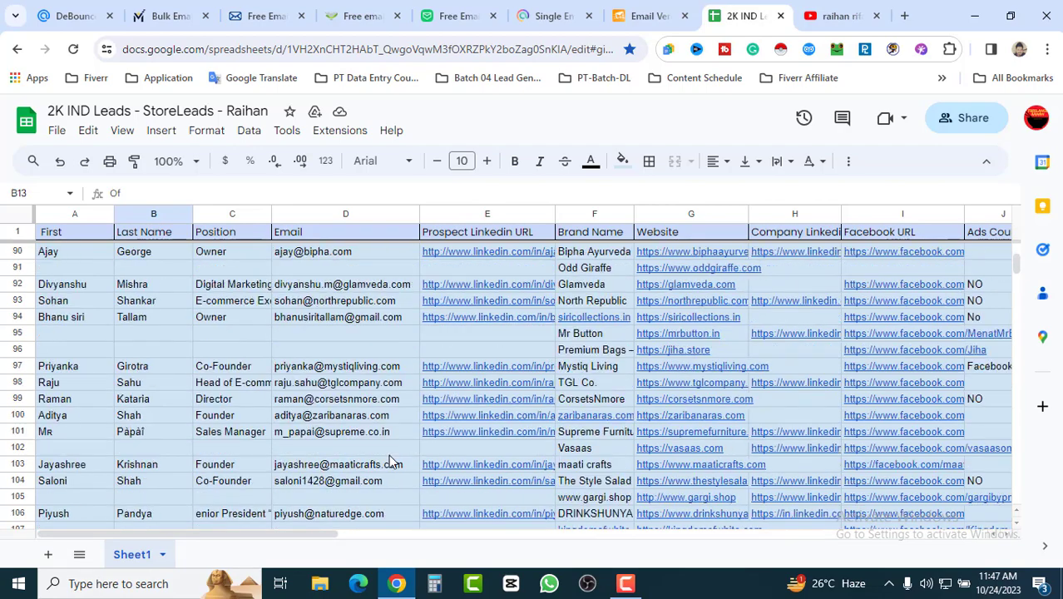
{"action": "scroll", "coordinate": [388, 454], "scroll_direction": "up", "scroll_amount": 7}
{"action": "scroll", "coordinate": [389, 454], "scroll_direction": "up", "scroll_amount": 20}
{"action": "left_click", "coordinate": [345, 366]}
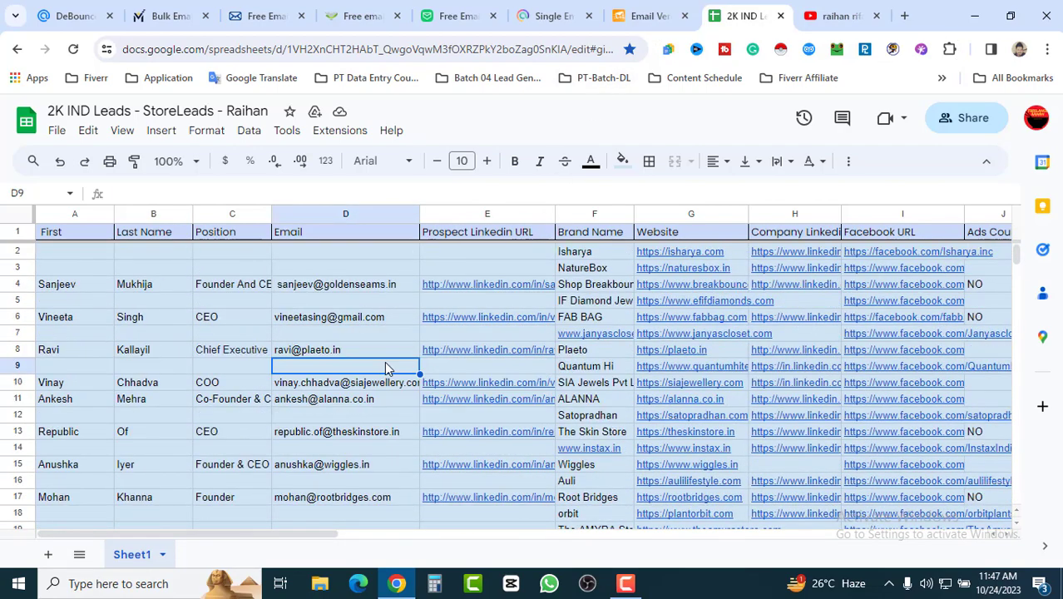
Step: Review the QuickEmailVerification, Verifalia and Clearout email verifier pages and the YouTube channel's video list
{"action": "key", "text": "ctrl+2"}
{"action": "key", "text": "ctrl+Tab"}
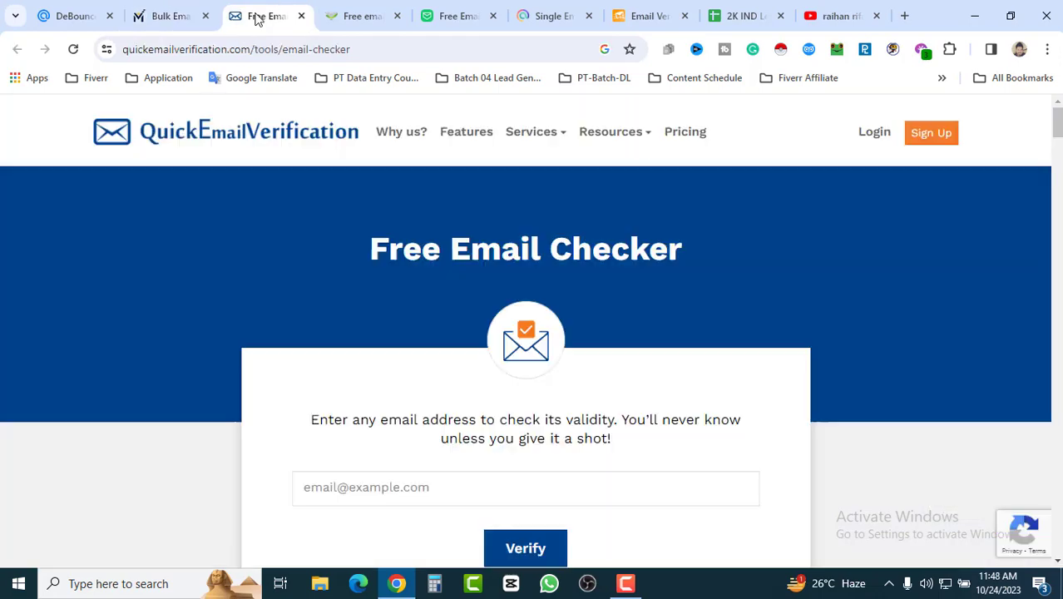
{"action": "key", "text": "ctrl+Tab"}
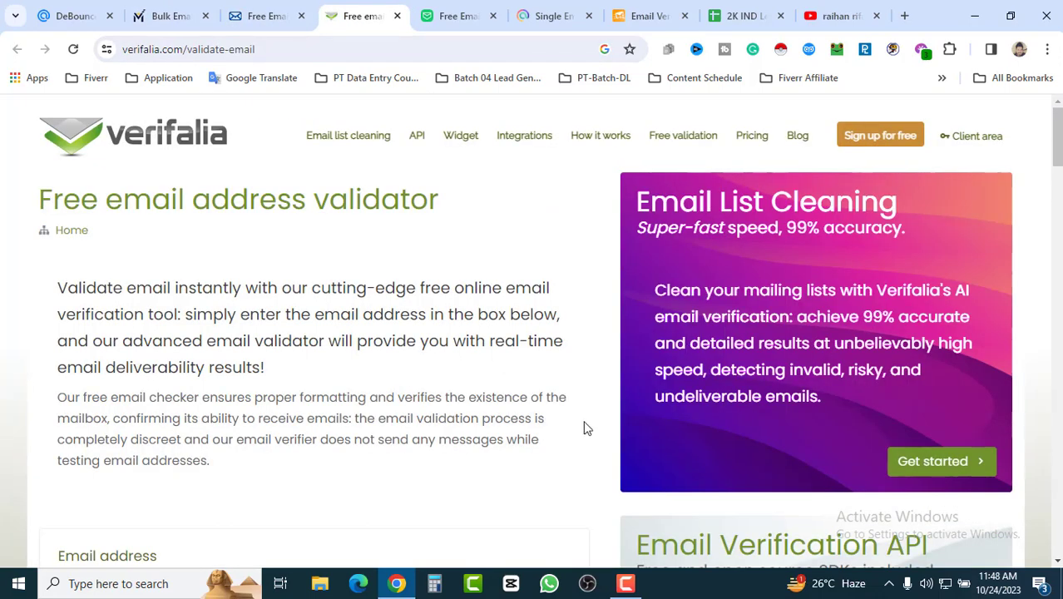
{"action": "left_click", "coordinate": [835, 15]}
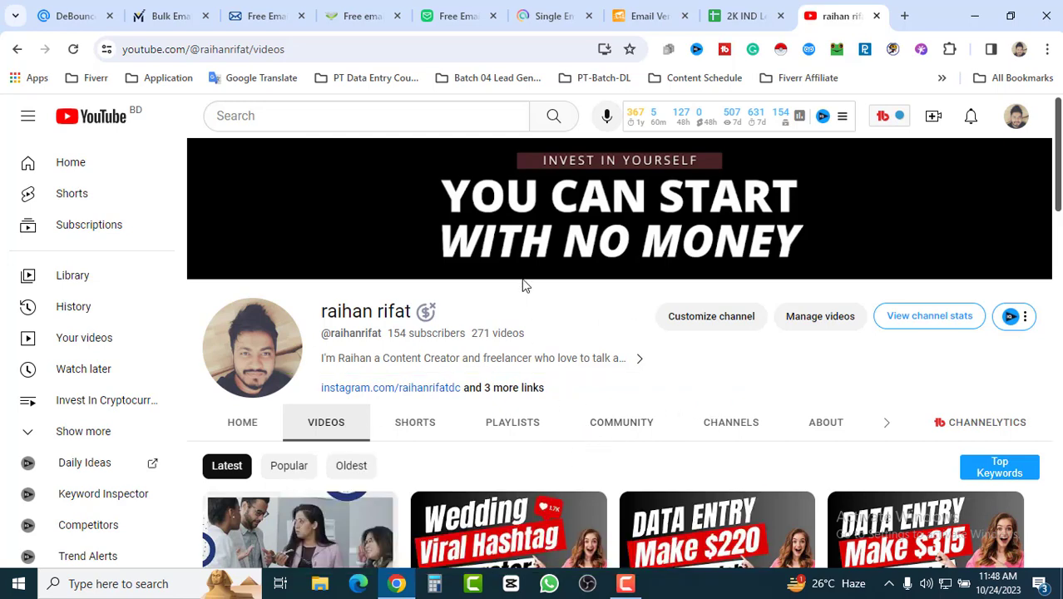
{"action": "key", "text": "ctrl+shift+Tab"}
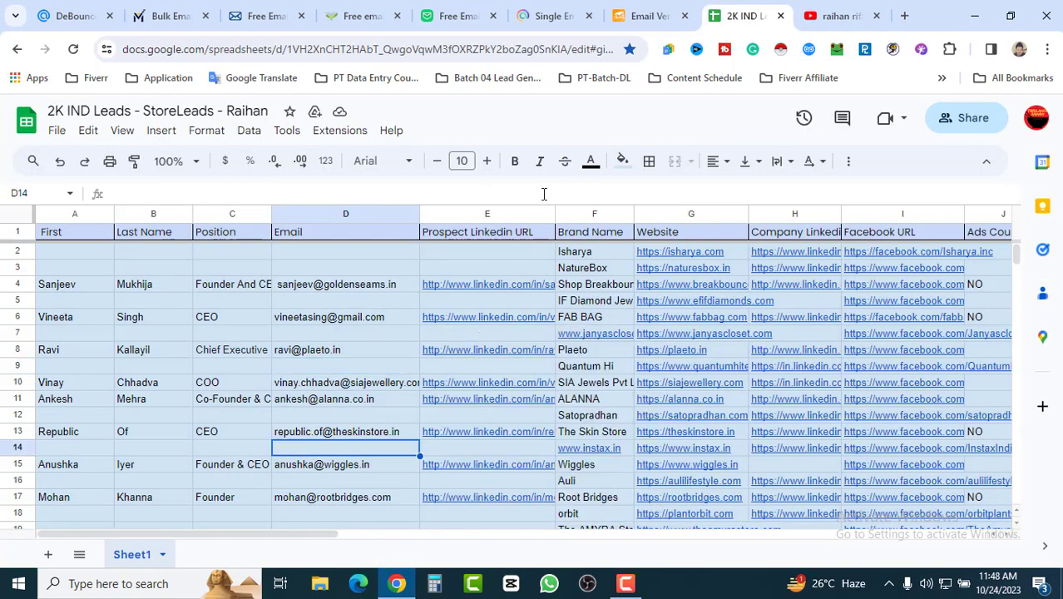
{"action": "left_click", "coordinate": [650, 18]}
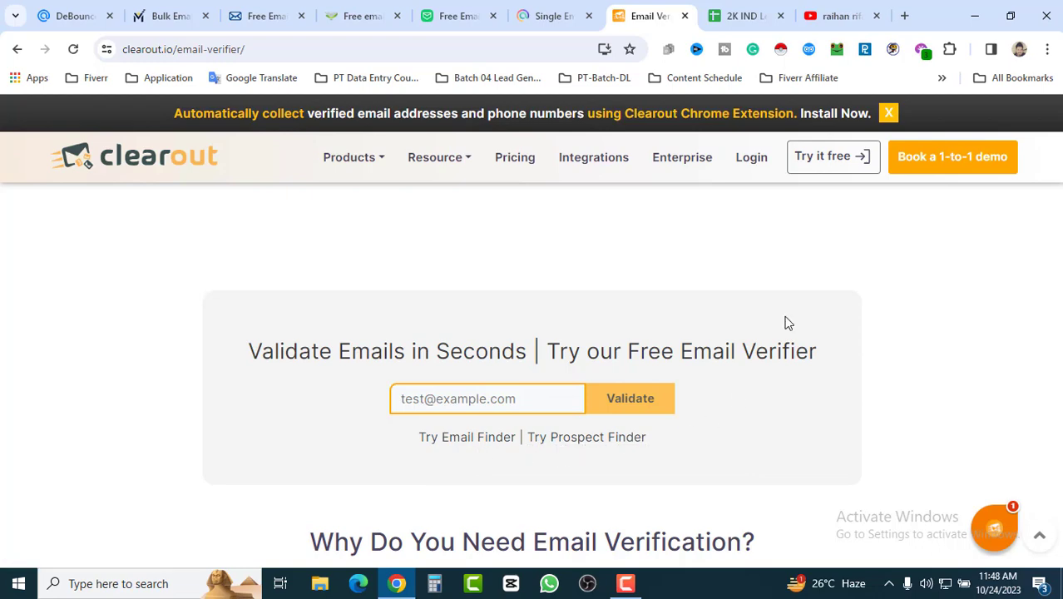
Step: Copy the email address from cell D4 of the 2K IND Leads - StoreLeads spreadsheet
{"action": "left_click", "coordinate": [742, 16]}
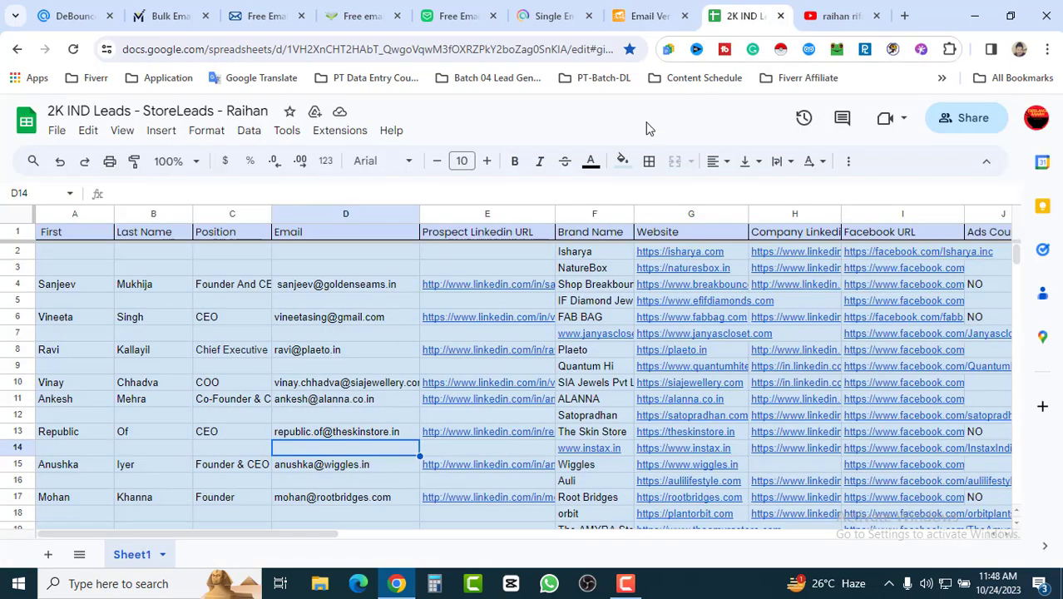
{"action": "left_click", "coordinate": [358, 351]}
{"action": "left_click", "coordinate": [335, 288]}
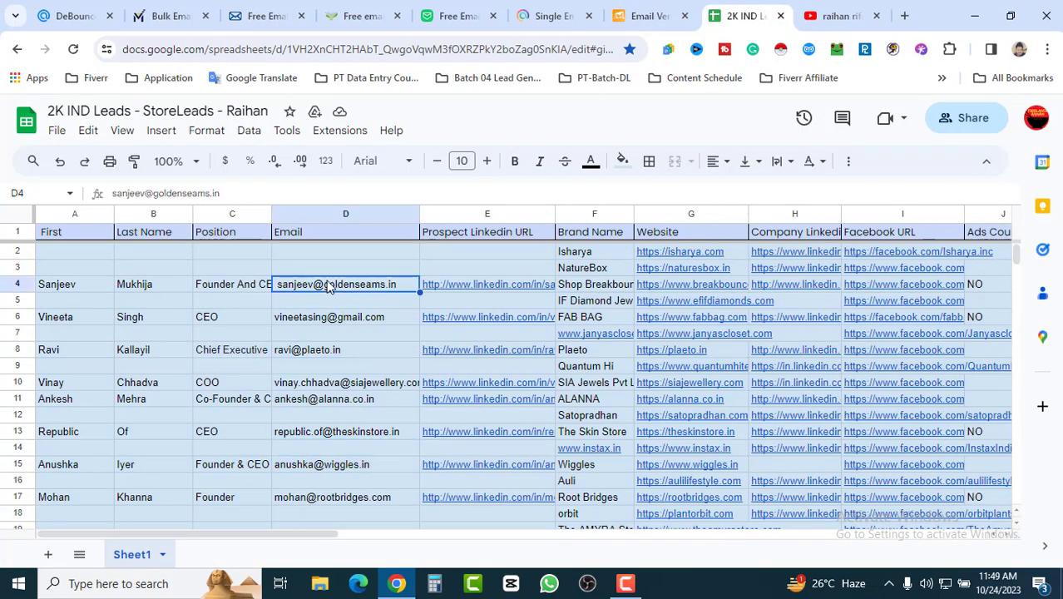
{"action": "double_click", "coordinate": [398, 283]}
{"action": "left_click_drag", "start_coordinate": [398, 284], "coordinate": [275, 284]}
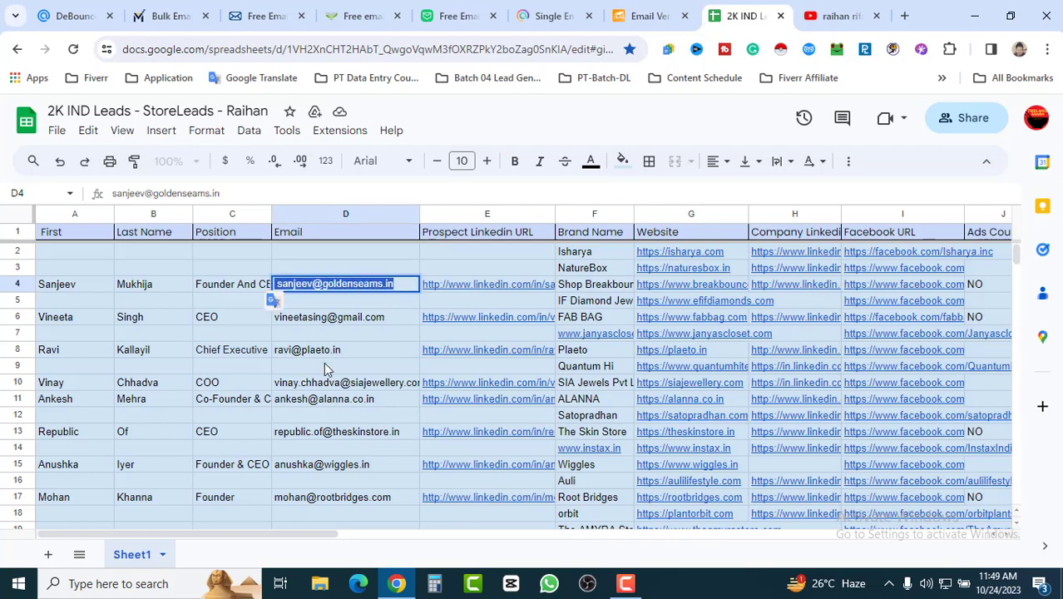
{"action": "key", "text": "ctrl+c"}
Step: Validate the copied email address with Clearout's free email verifier
{"action": "left_click", "coordinate": [641, 15]}
{"action": "left_click", "coordinate": [456, 400]}
{"action": "key", "text": "ctrl+v"}
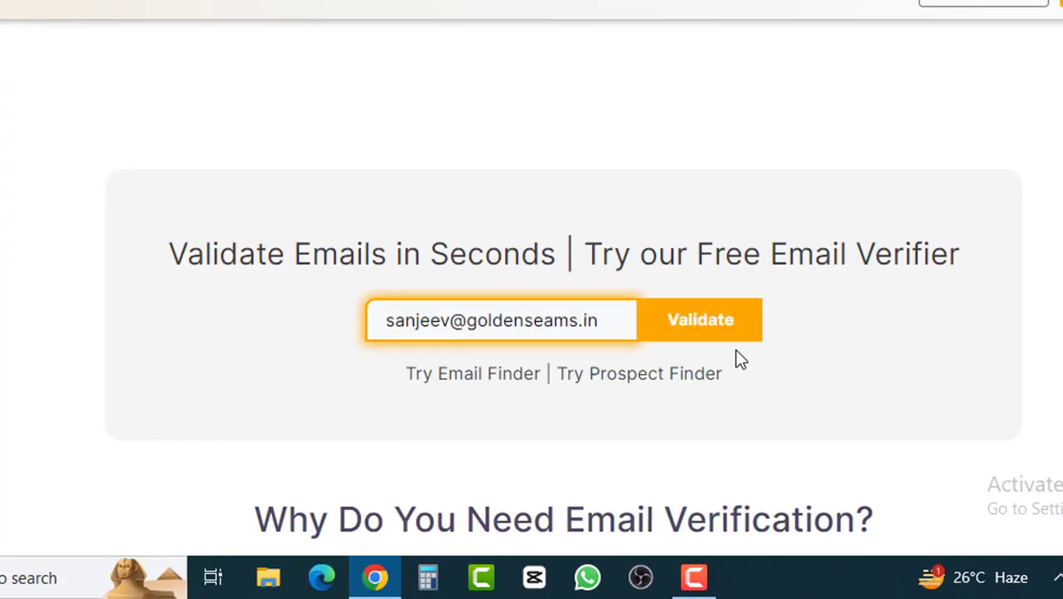
{"action": "left_click", "coordinate": [724, 331]}
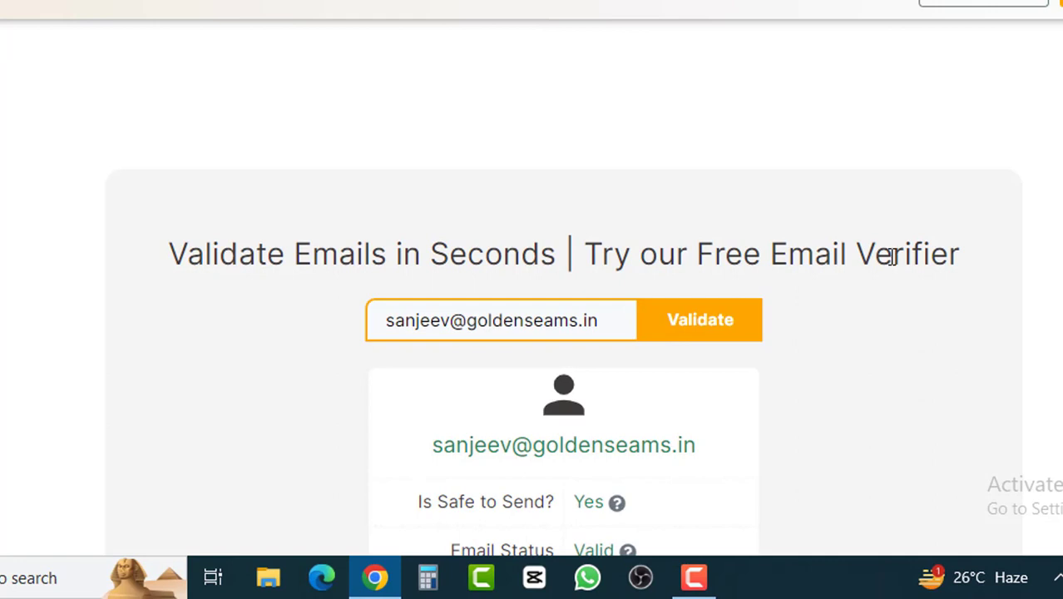
Step: Read through the Clearout validation result for the address, from Is Safe to Send down to Gibberish
{"action": "scroll", "coordinate": [890, 256], "scroll_direction": "down", "scroll_amount": 3}
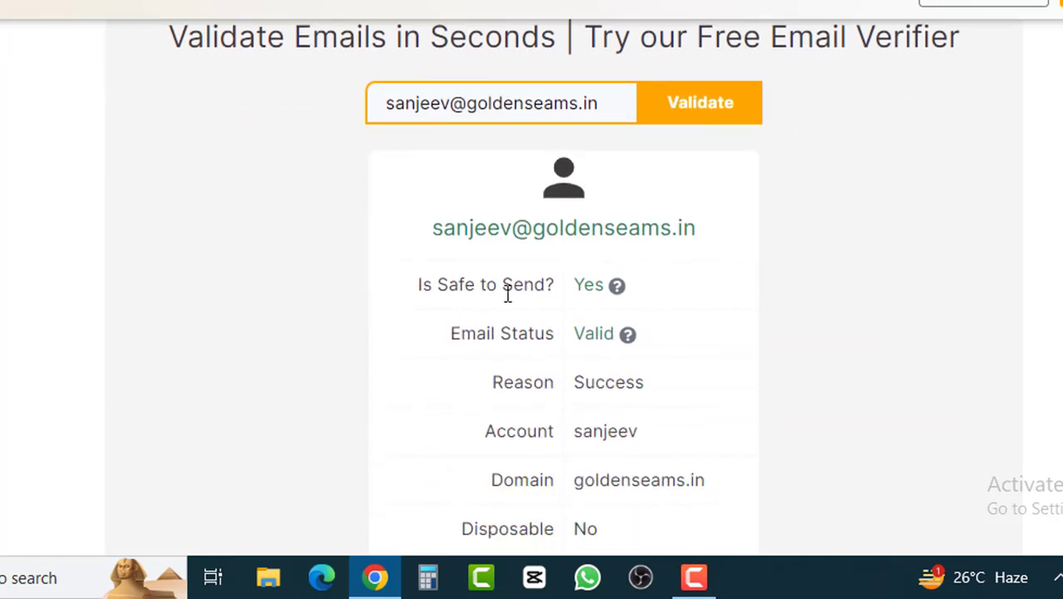
{"action": "scroll", "coordinate": [837, 260], "scroll_direction": "down", "scroll_amount": 2}
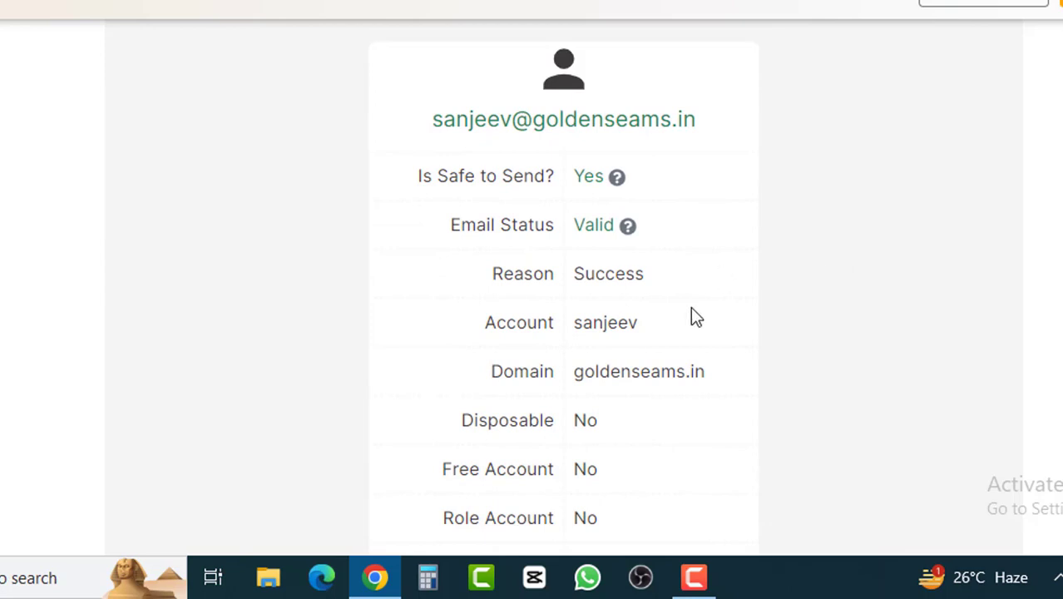
{"action": "scroll", "coordinate": [693, 315], "scroll_direction": "down", "scroll_amount": 3}
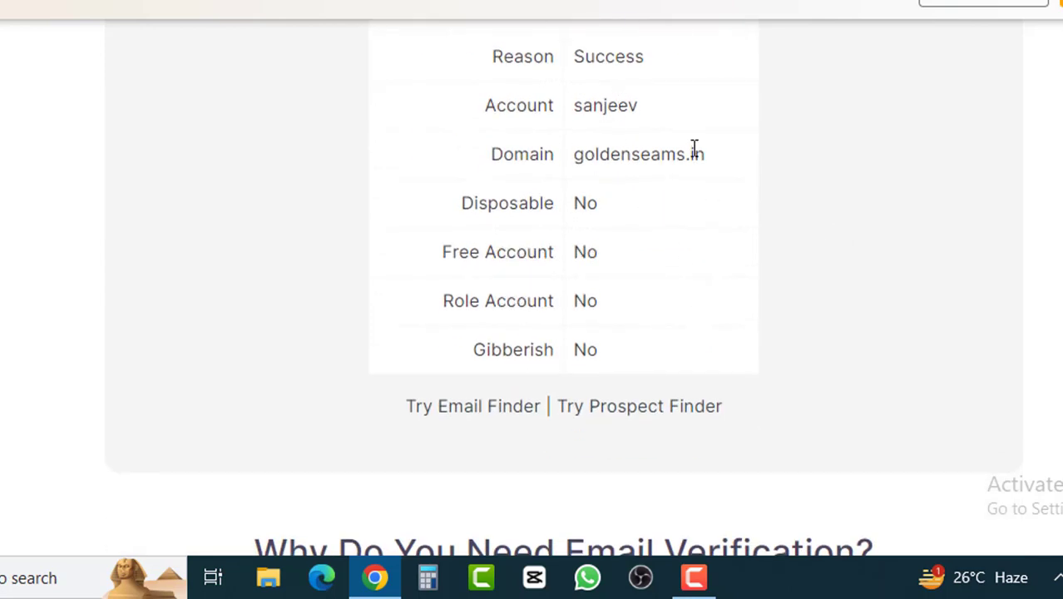
{"action": "scroll", "coordinate": [806, 268], "scroll_direction": "down", "scroll_amount": 2}
{"action": "scroll", "coordinate": [811, 270], "scroll_direction": "up", "scroll_amount": 3}
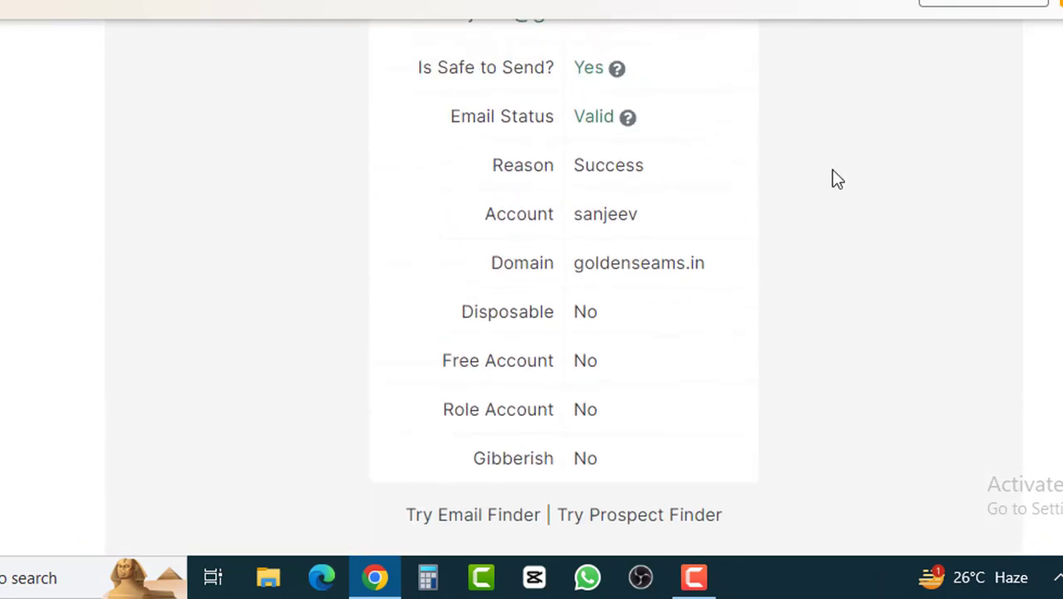
{"action": "scroll", "coordinate": [949, 337], "scroll_direction": "up", "scroll_amount": 3}
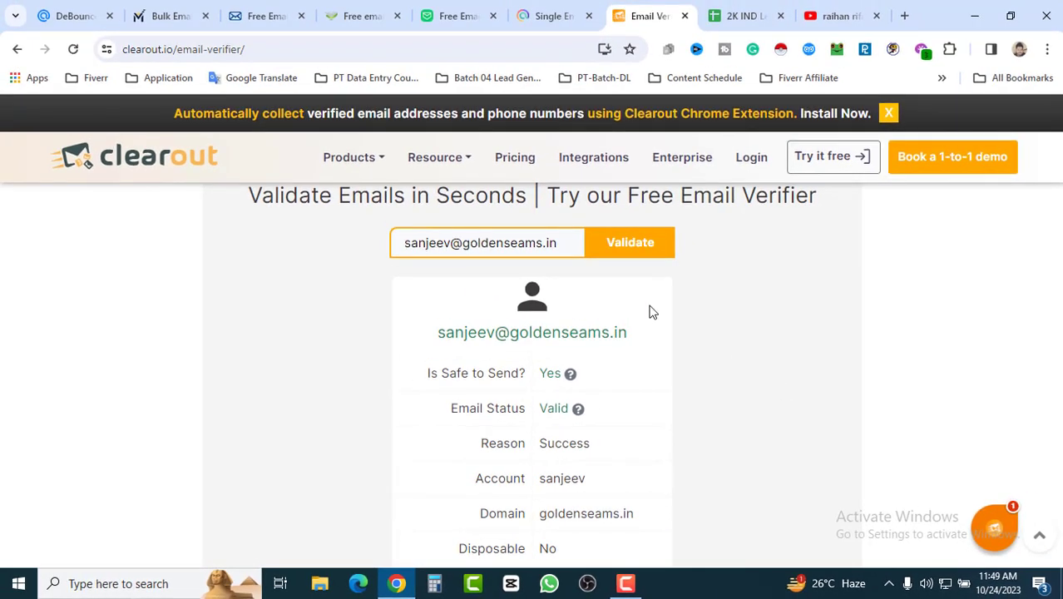
Step: Read the explanations of the Is Safe to Send and Email Status values, plus the verification features described further down the page
{"action": "mouse_move", "coordinate": [597, 321]}
{"action": "mouse_move", "coordinate": [570, 373]}
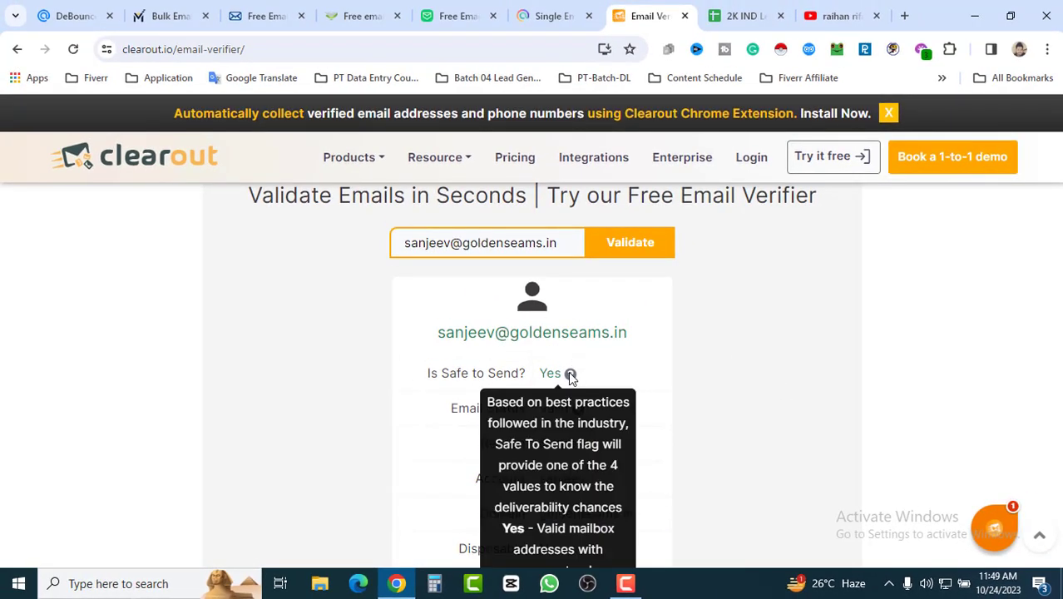
{"action": "mouse_move", "coordinate": [580, 412]}
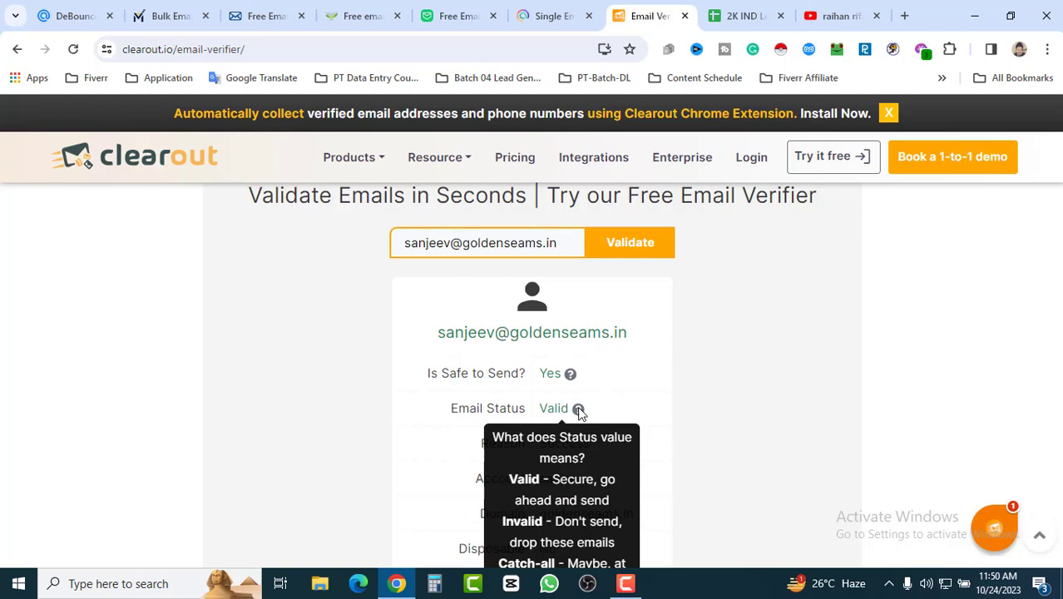
{"action": "scroll", "coordinate": [580, 413], "scroll_direction": "down", "scroll_amount": 1}
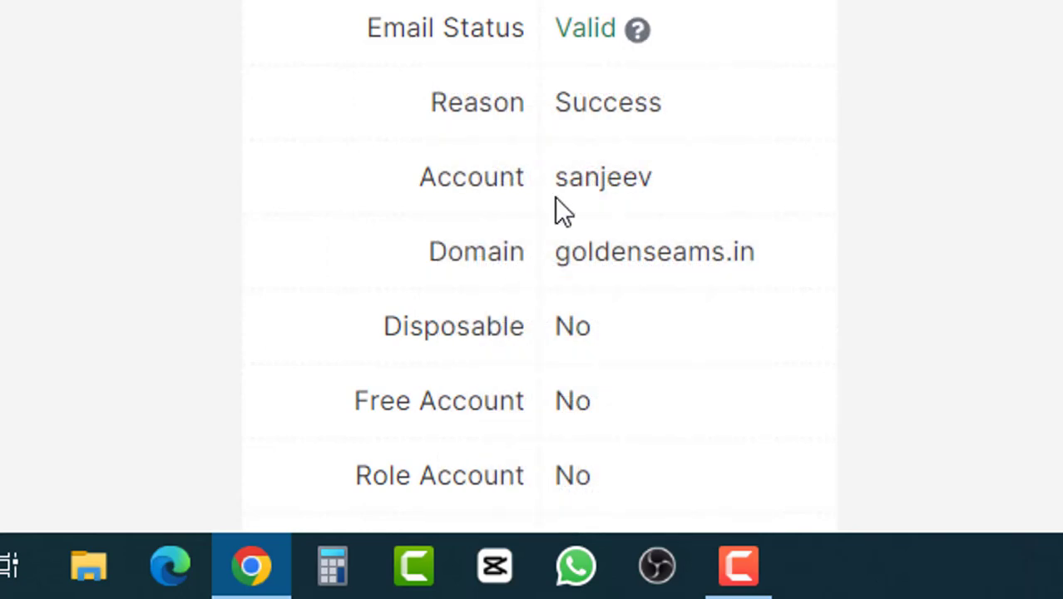
{"action": "mouse_move", "coordinate": [636, 31]}
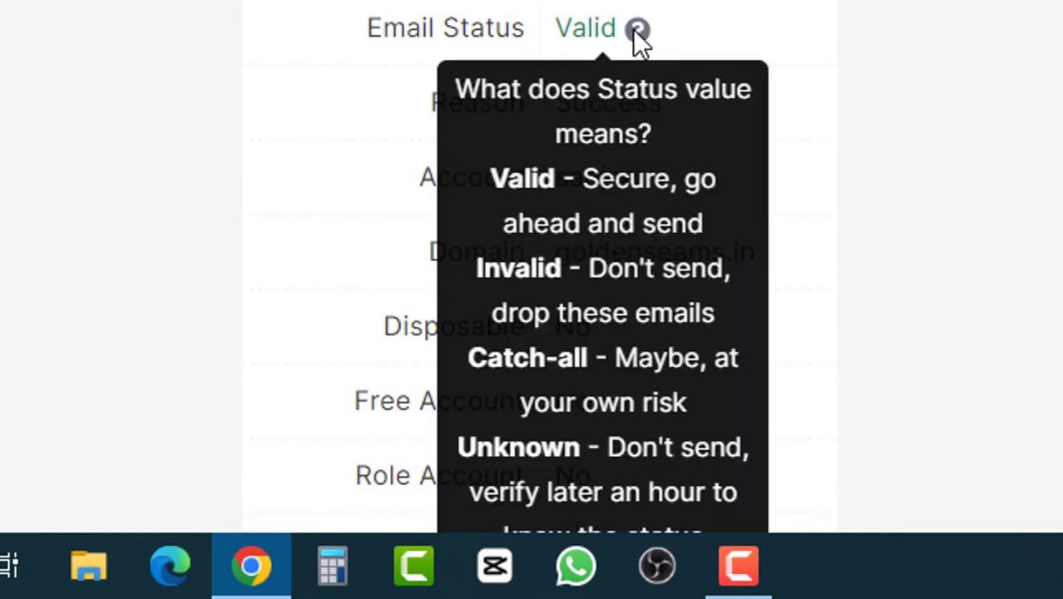
{"action": "scroll", "coordinate": [636, 31], "scroll_direction": "down", "scroll_amount": 2}
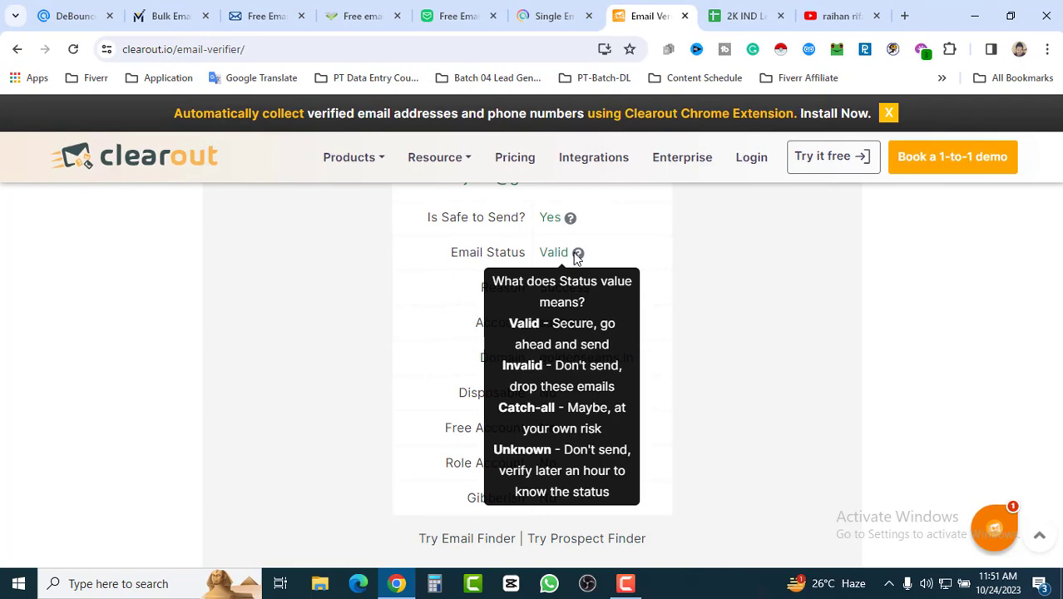
{"action": "scroll", "coordinate": [648, 480], "scroll_direction": "down", "scroll_amount": 10}
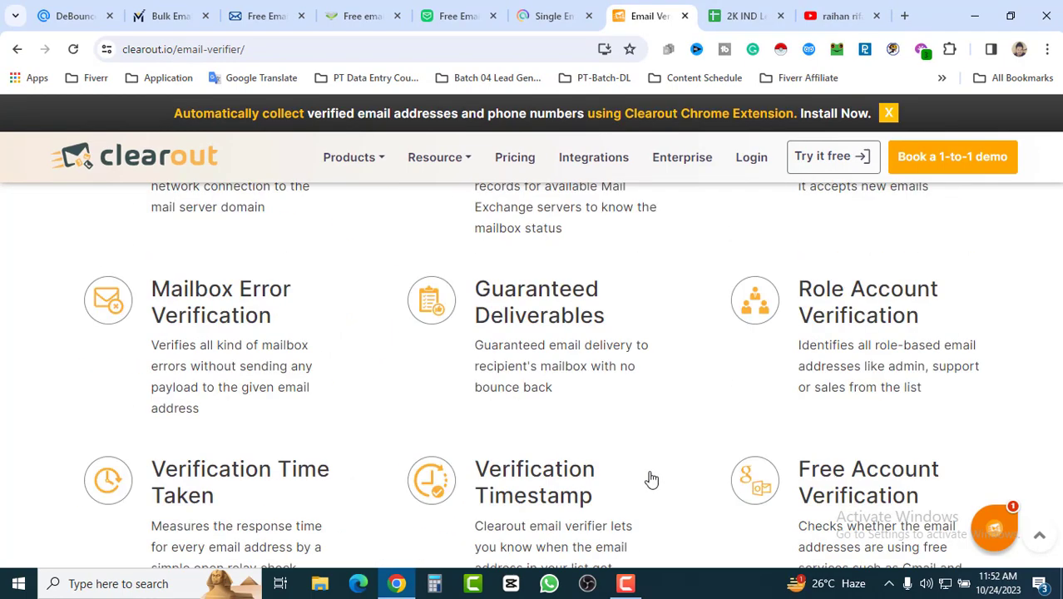
Step: Check the validity of the copied email address with Emailable's Email Verifier
{"action": "left_click", "coordinate": [542, 20]}
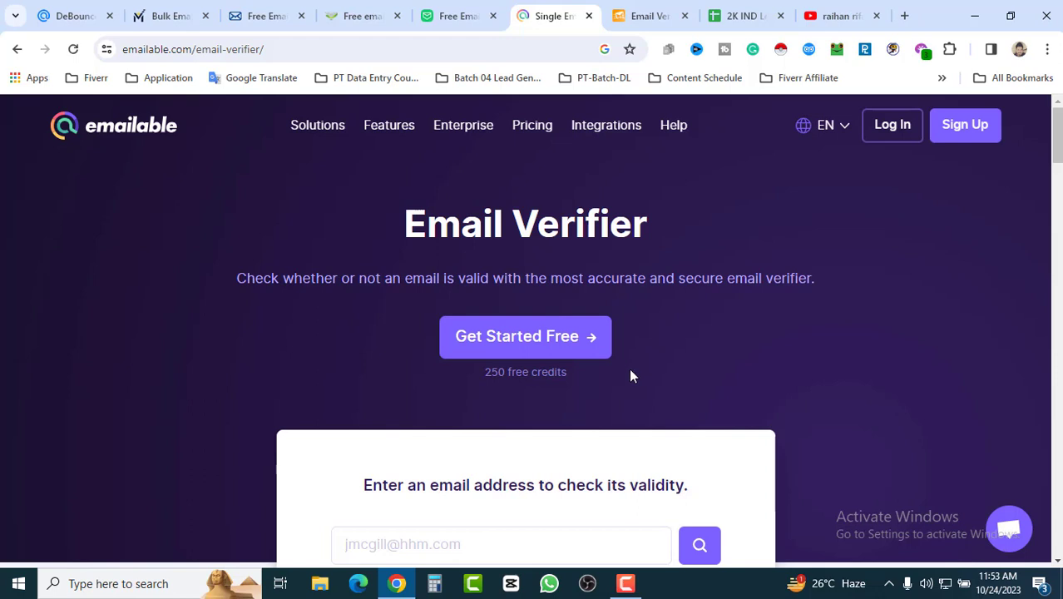
{"action": "scroll", "coordinate": [627, 371], "scroll_direction": "down", "scroll_amount": 2}
{"action": "left_click", "coordinate": [420, 391]}
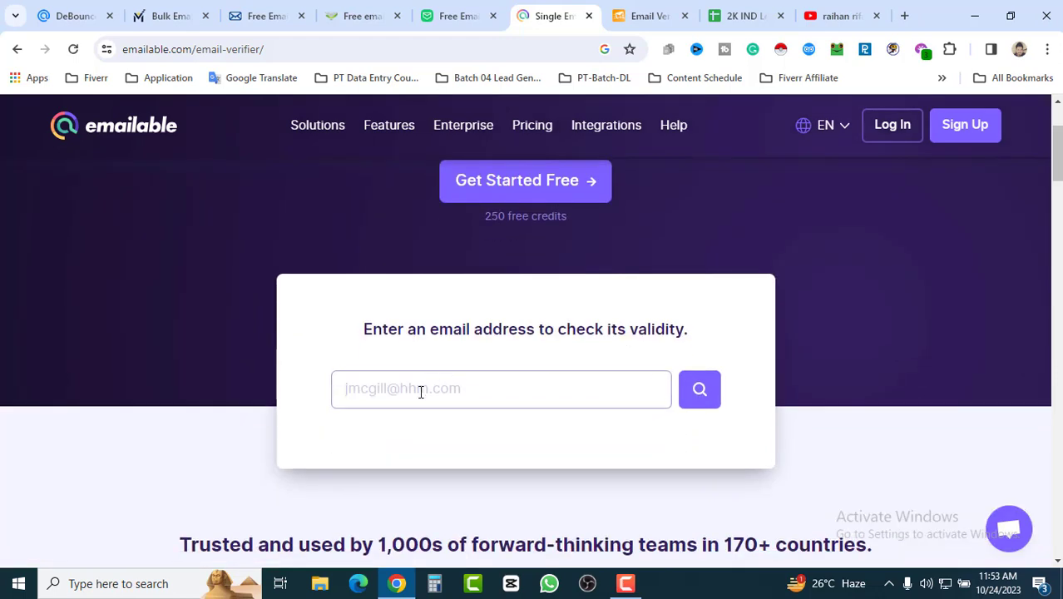
{"action": "key", "text": "ctrl+v"}
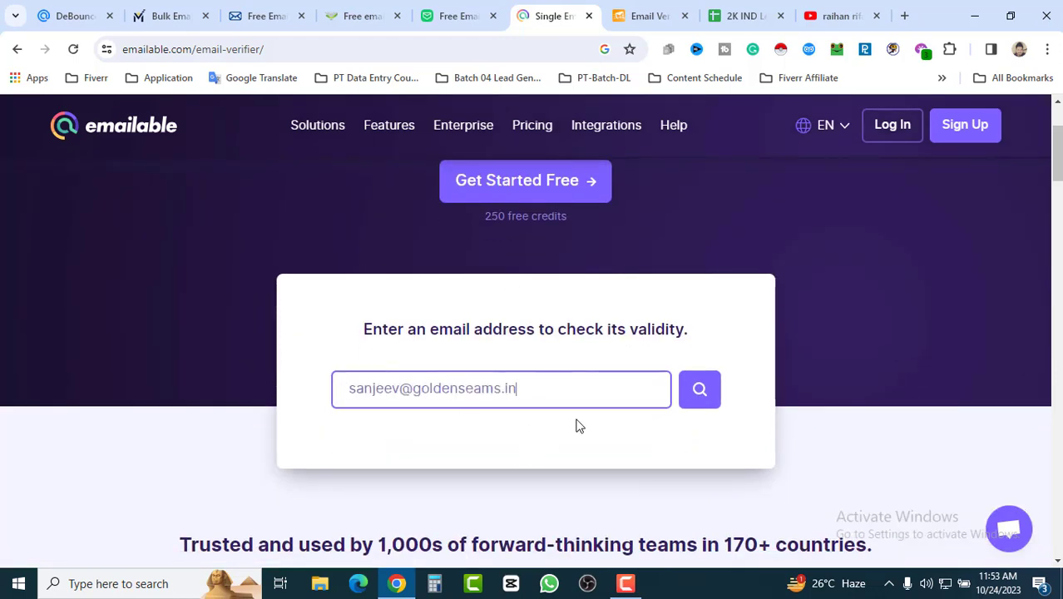
{"action": "left_click", "coordinate": [706, 400]}
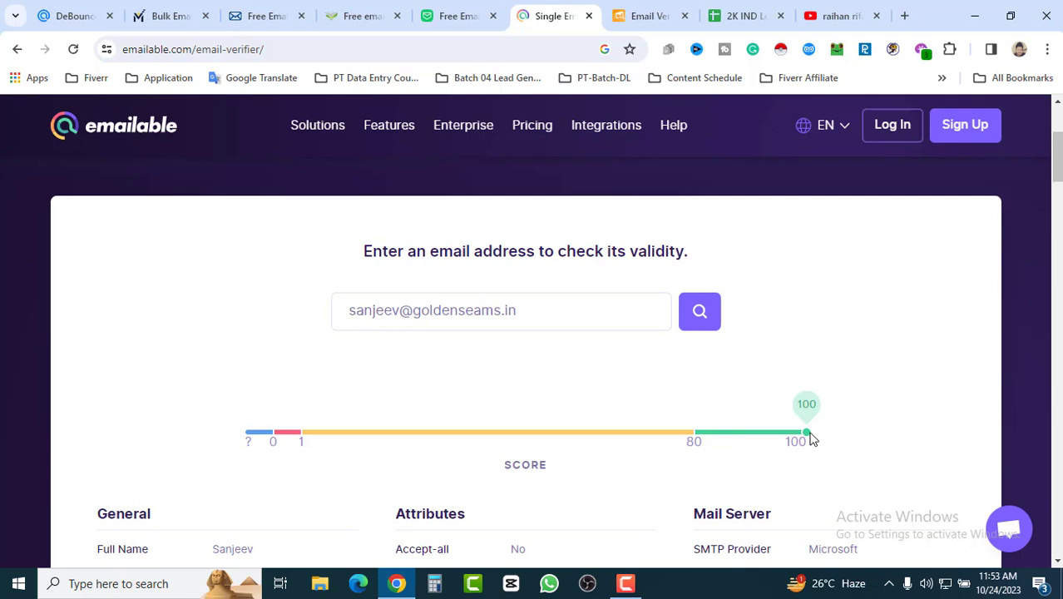
Step: Read the Emailable score, General, Attributes and Mail Server results, and compare them with the Clearout result for the same address
{"action": "scroll", "coordinate": [818, 439], "scroll_direction": "down", "scroll_amount": 1}
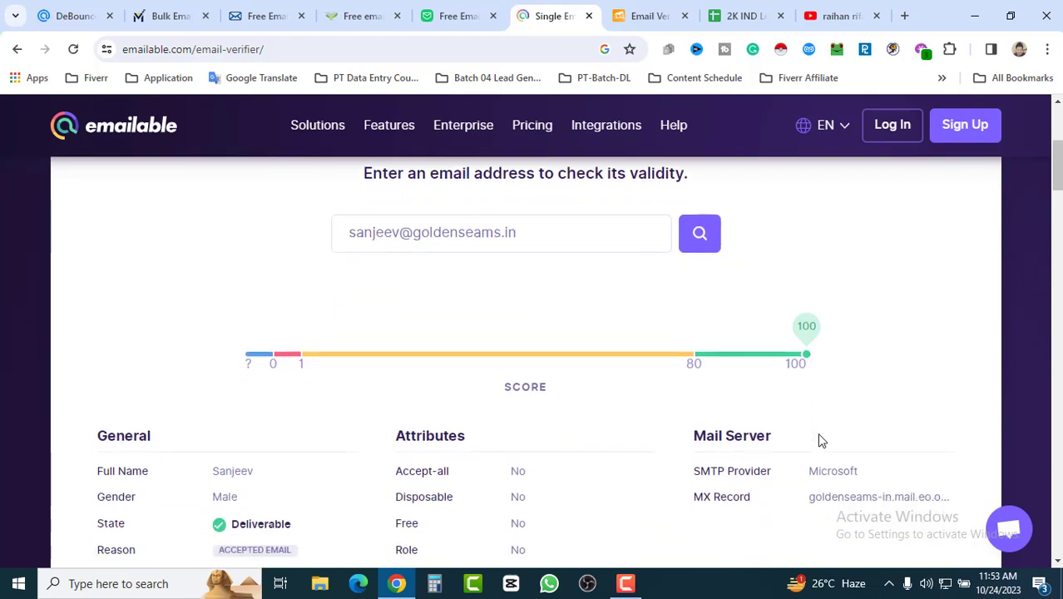
{"action": "scroll", "coordinate": [819, 439], "scroll_direction": "down", "scroll_amount": 1}
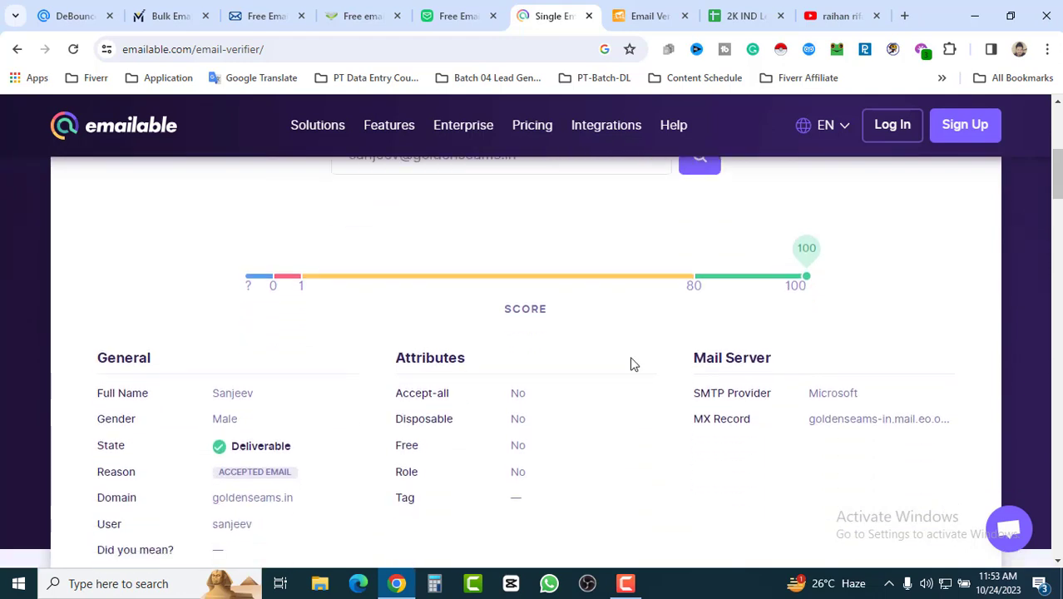
{"action": "scroll", "coordinate": [376, 420], "scroll_direction": "down", "scroll_amount": 1}
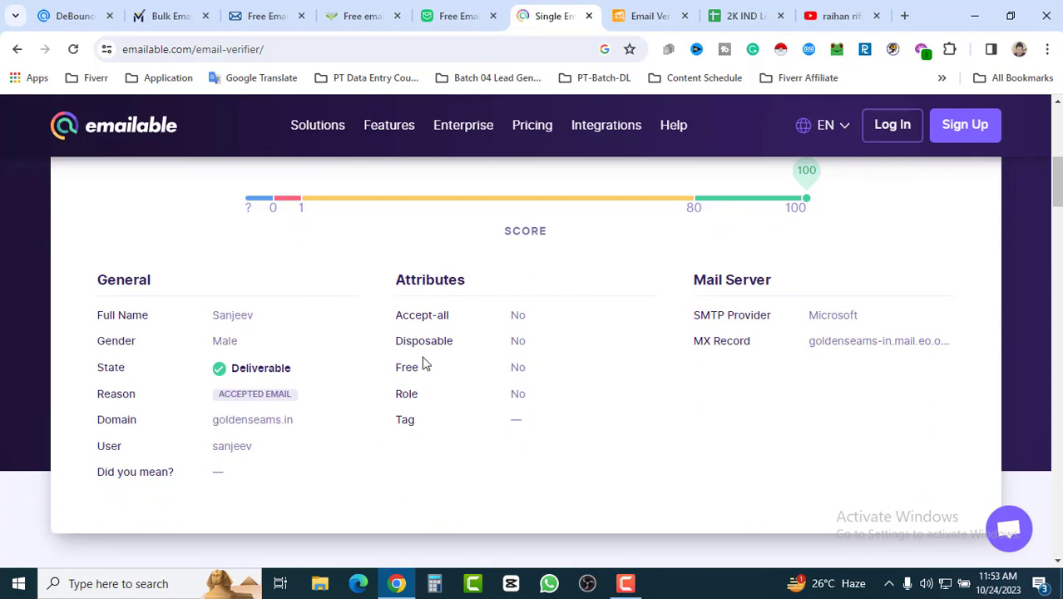
{"action": "left_click", "coordinate": [641, 16]}
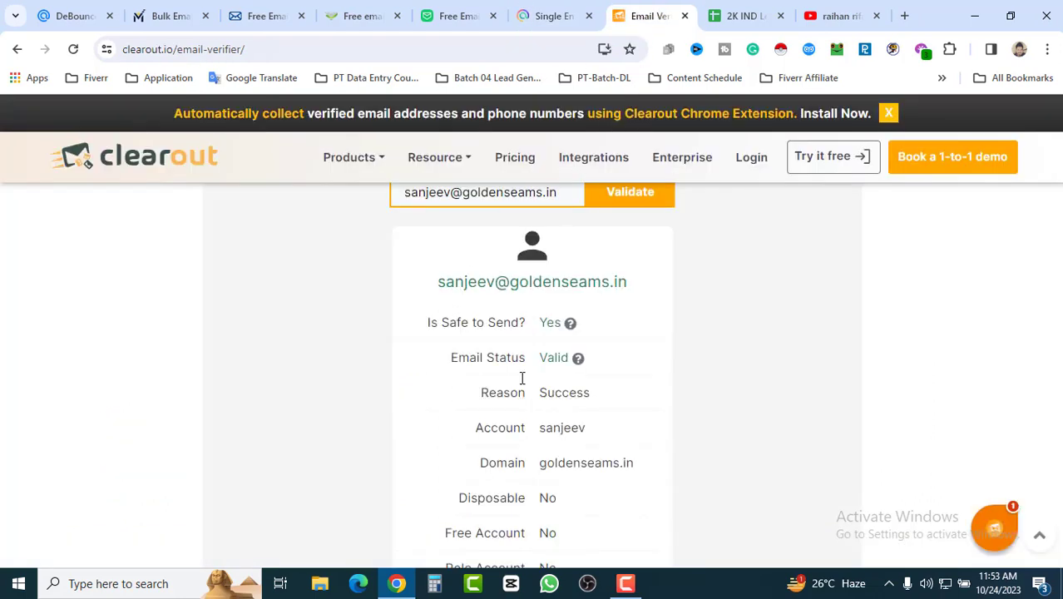
{"action": "scroll", "coordinate": [596, 426], "scroll_direction": "up", "scroll_amount": 1}
{"action": "scroll", "coordinate": [515, 434], "scroll_direction": "down", "scroll_amount": 3}
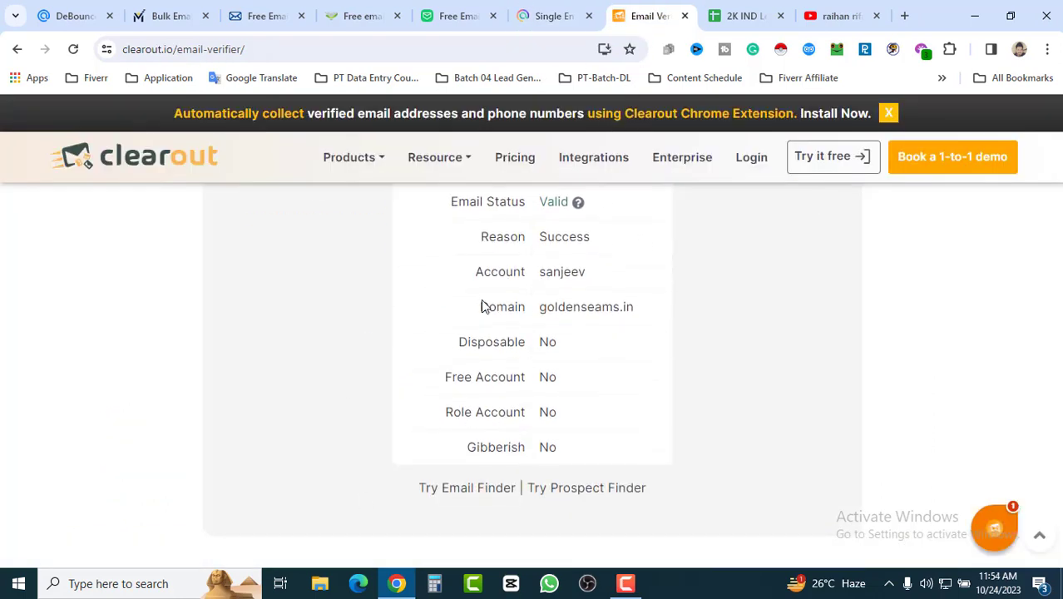
{"action": "left_click", "coordinate": [560, 17]}
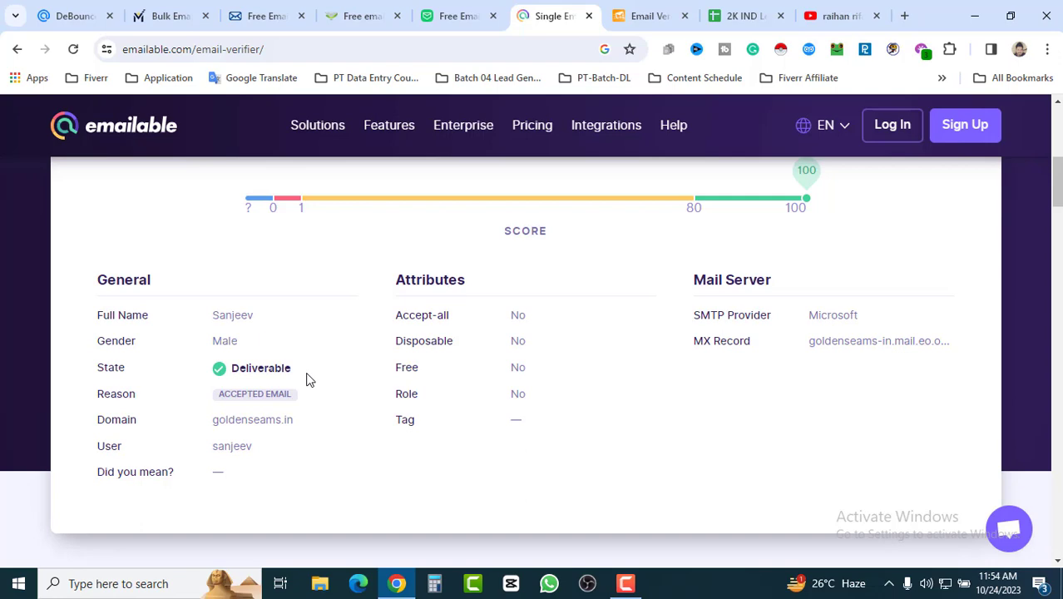
{"action": "scroll", "coordinate": [617, 430], "scroll_direction": "up", "scroll_amount": 4}
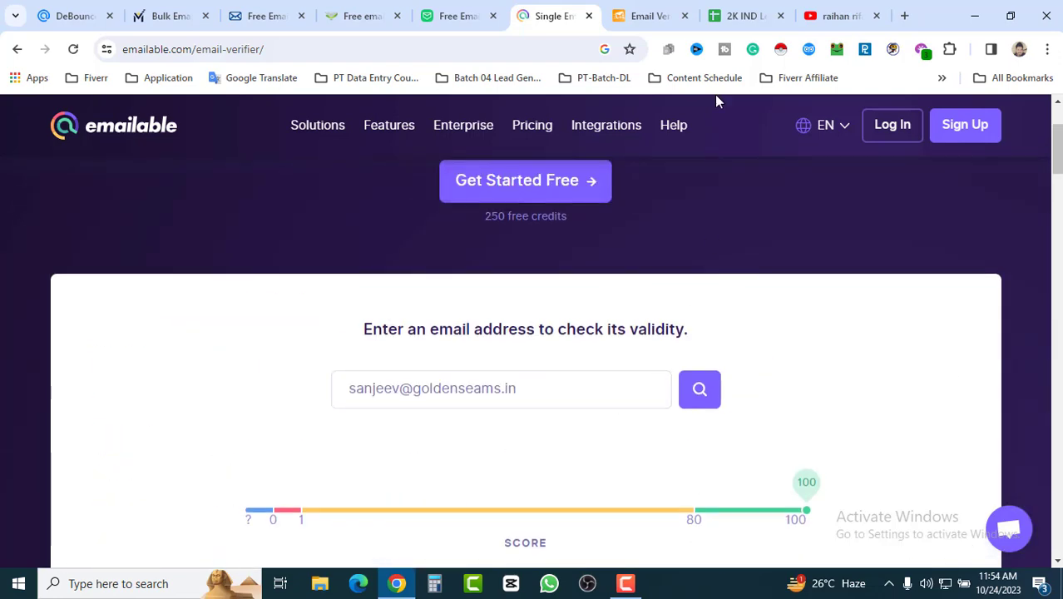
Step: Copy the email address from cell D8 of the 2K IND Leads - StoreLeads spreadsheet
{"action": "left_click", "coordinate": [748, 16]}
{"action": "left_click", "coordinate": [316, 354]}
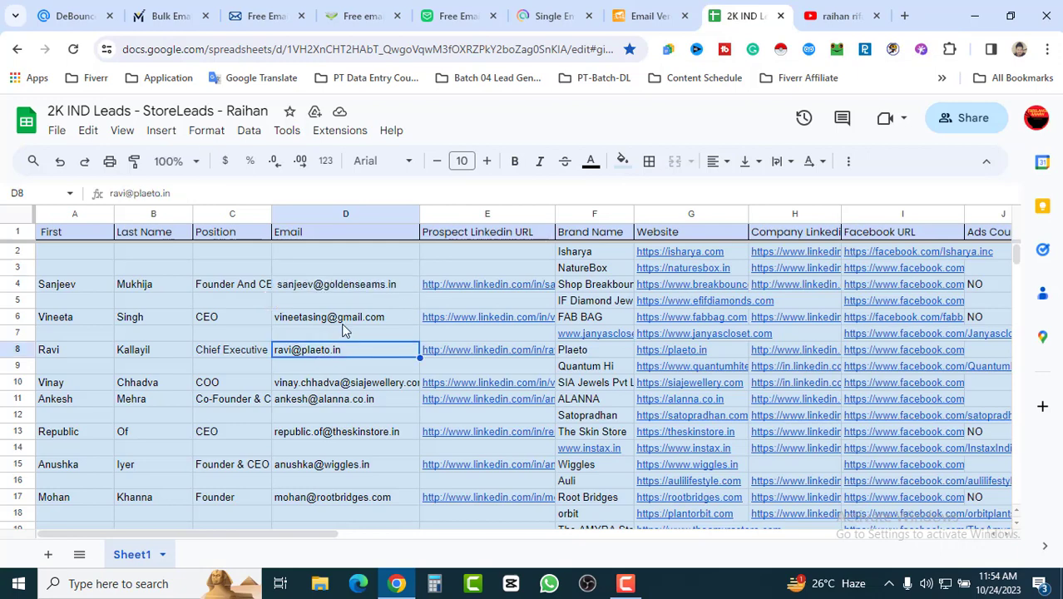
{"action": "key", "text": "Up"}
{"action": "key", "text": "Up"}
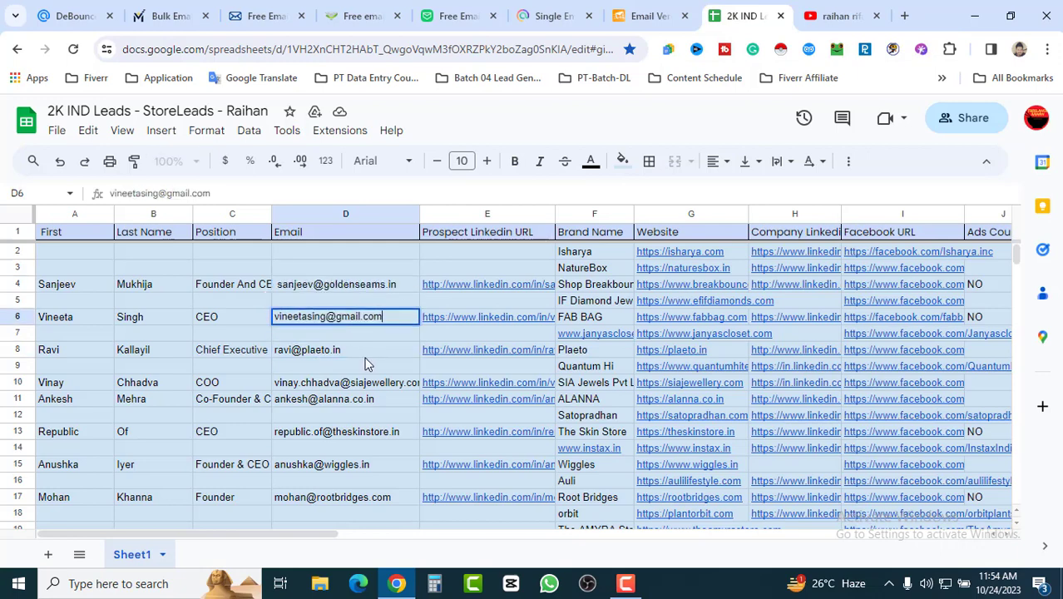
{"action": "double_click", "coordinate": [355, 356]}
{"action": "key", "text": "ctrl+shift+Left"}
{"action": "key", "text": "ctrl+shift+Left"}
{"action": "key", "text": "ctrl+shift+Left"}
{"action": "key", "text": "ctrl+c"}
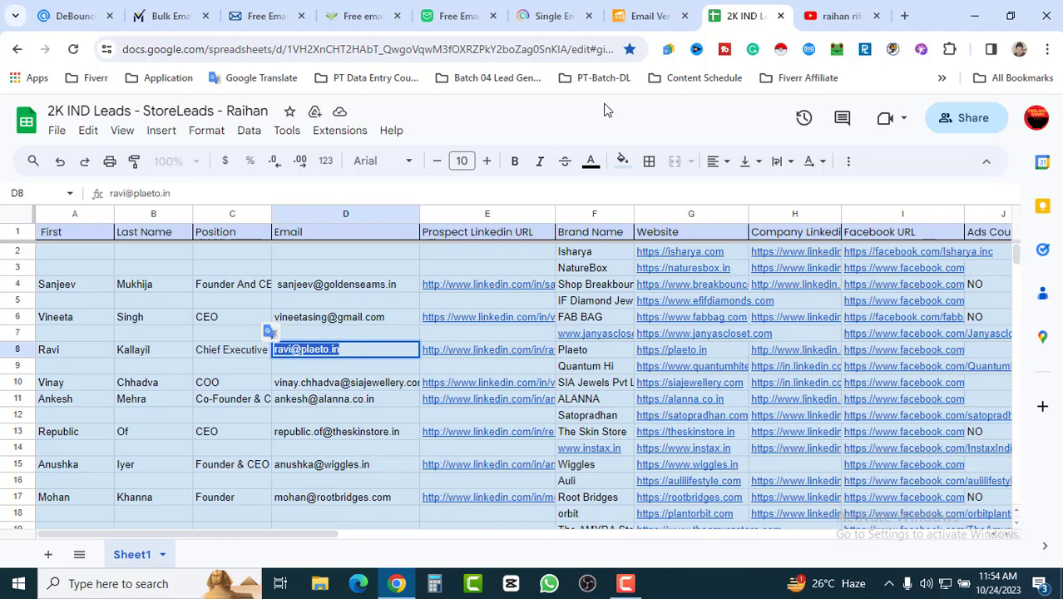
Step: Replace the address in Emailable's Email Verifier with the one from cell D8, check its validity and view the result
{"action": "left_click", "coordinate": [548, 16]}
{"action": "left_click", "coordinate": [548, 392]}
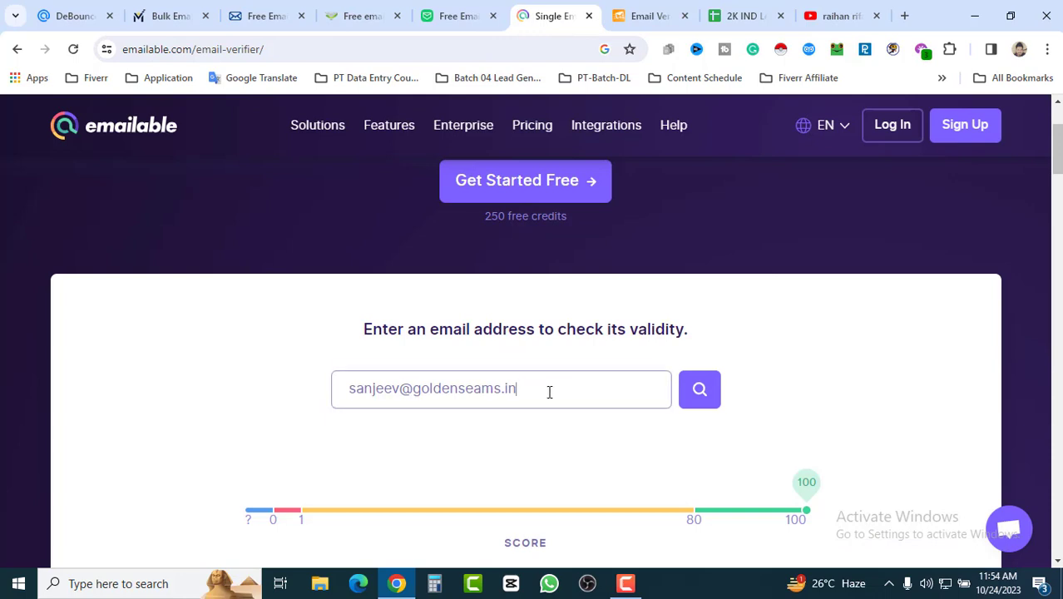
{"action": "key", "text": "ctrl+a"}
{"action": "key", "text": "ctrl+v"}
{"action": "left_click", "coordinate": [701, 390]}
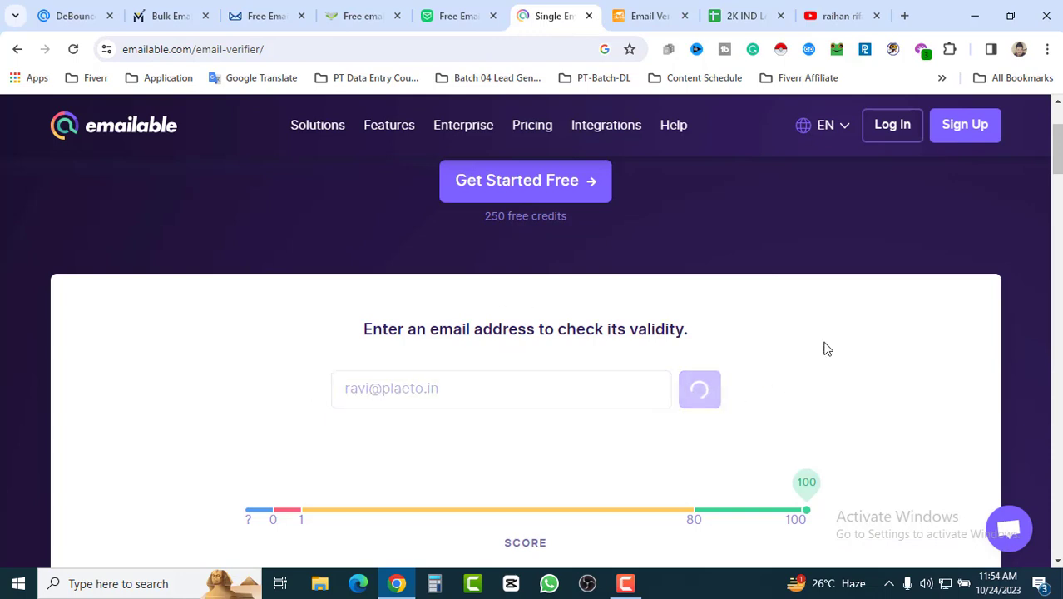
{"action": "scroll", "coordinate": [831, 342], "scroll_direction": "down", "scroll_amount": 1}
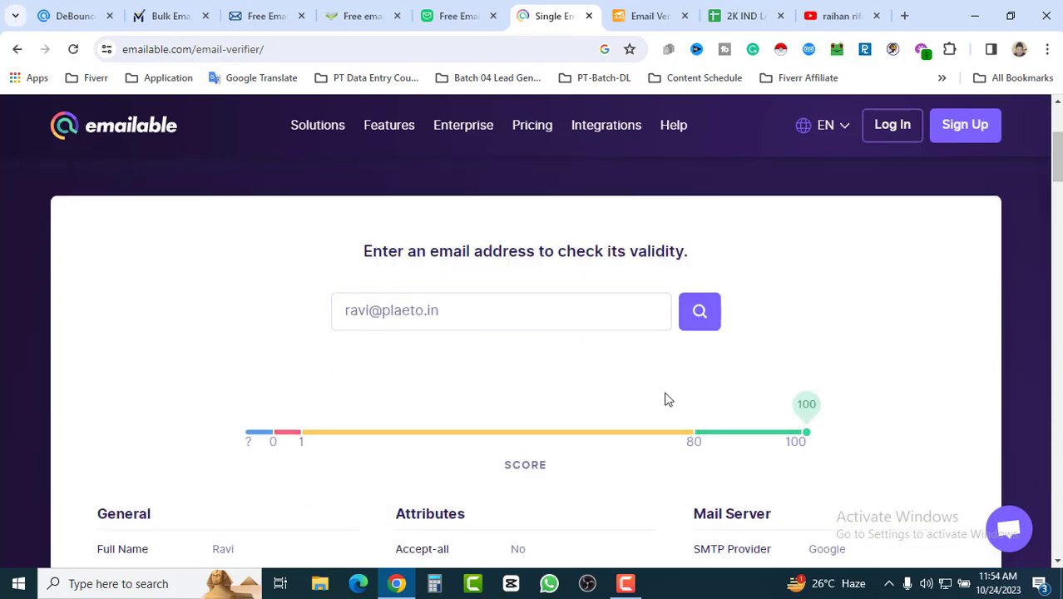
{"action": "scroll", "coordinate": [641, 358], "scroll_direction": "down", "scroll_amount": 2}
Step: Read Proofy's Free Email Verifier page, including how to check an address, what the results mean and how the checker receives its data
{"action": "left_click", "coordinate": [458, 16]}
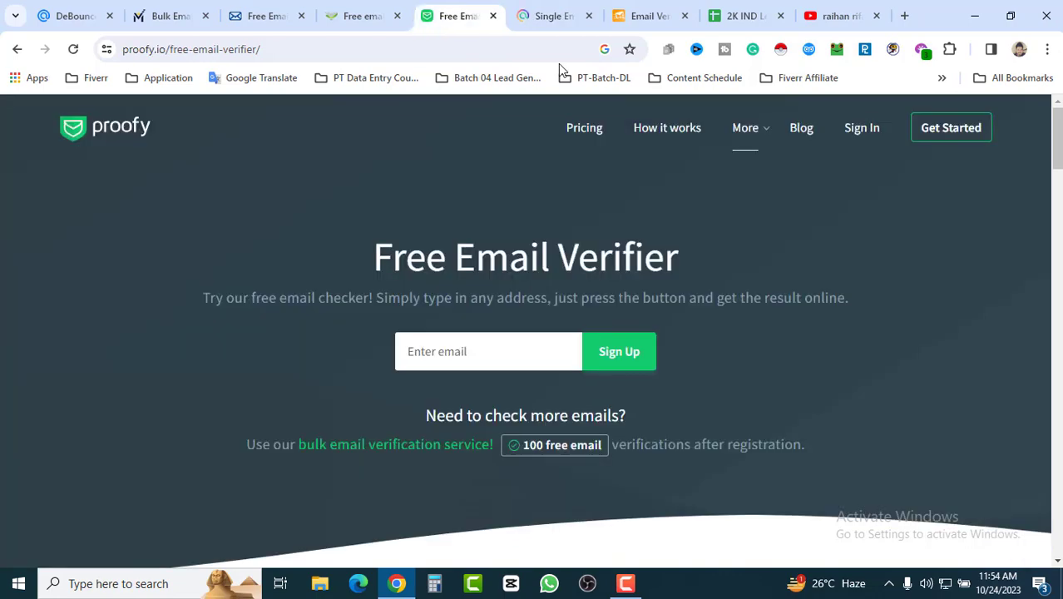
{"action": "left_click", "coordinate": [554, 16]}
{"action": "left_click", "coordinate": [458, 16]}
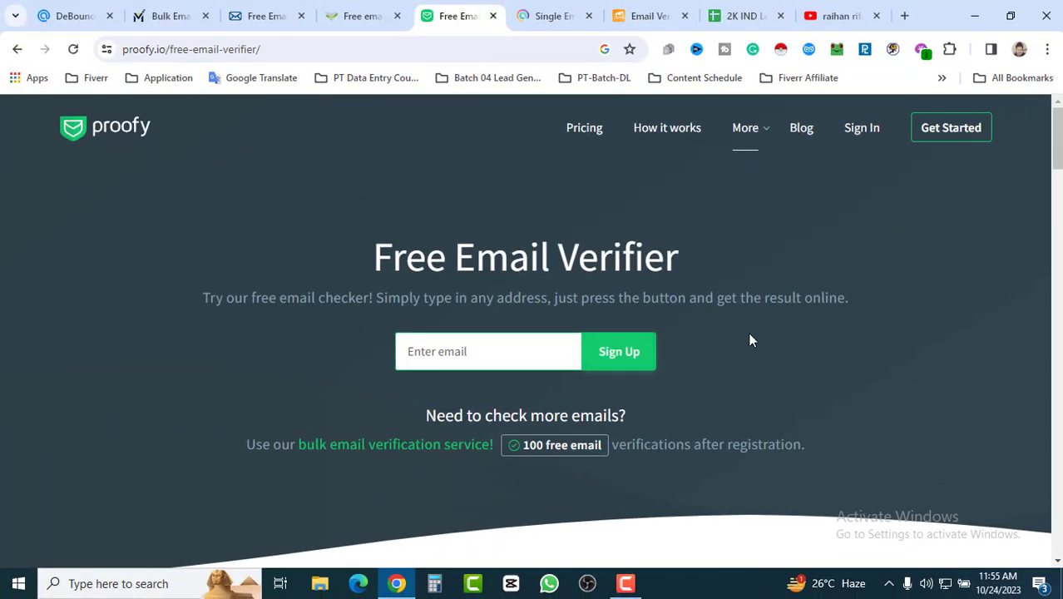
{"action": "scroll", "coordinate": [664, 383], "scroll_direction": "down", "scroll_amount": 3}
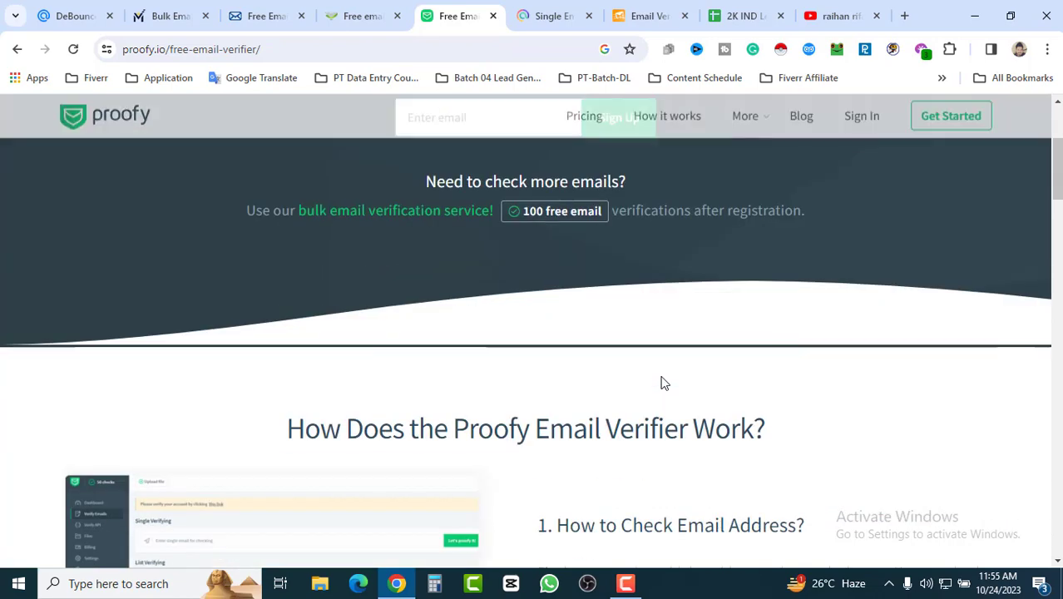
{"action": "scroll", "coordinate": [662, 382], "scroll_direction": "down", "scroll_amount": 2}
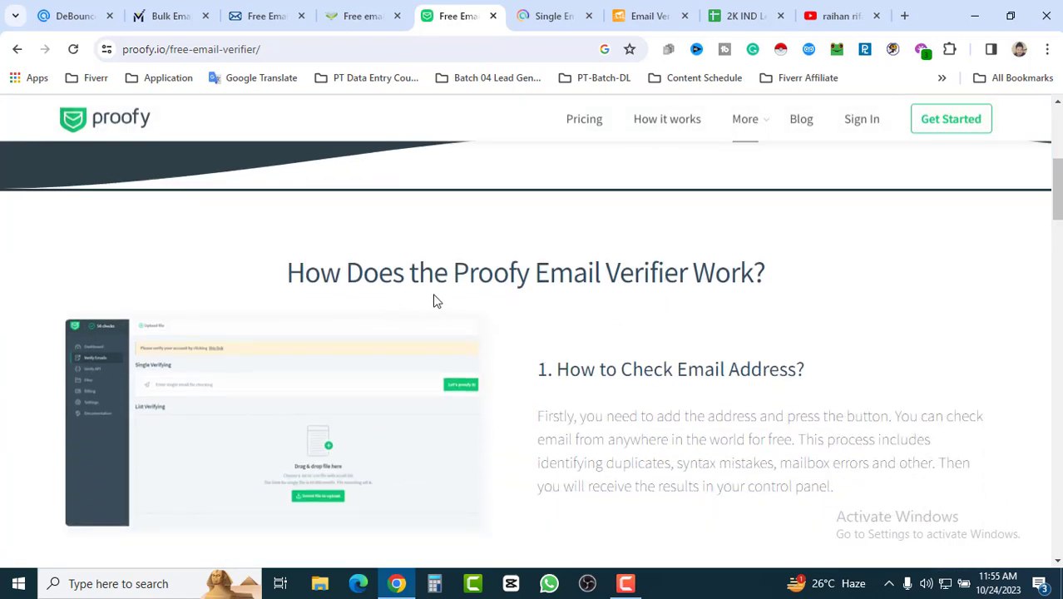
{"action": "scroll", "coordinate": [665, 332], "scroll_direction": "down", "scroll_amount": 2}
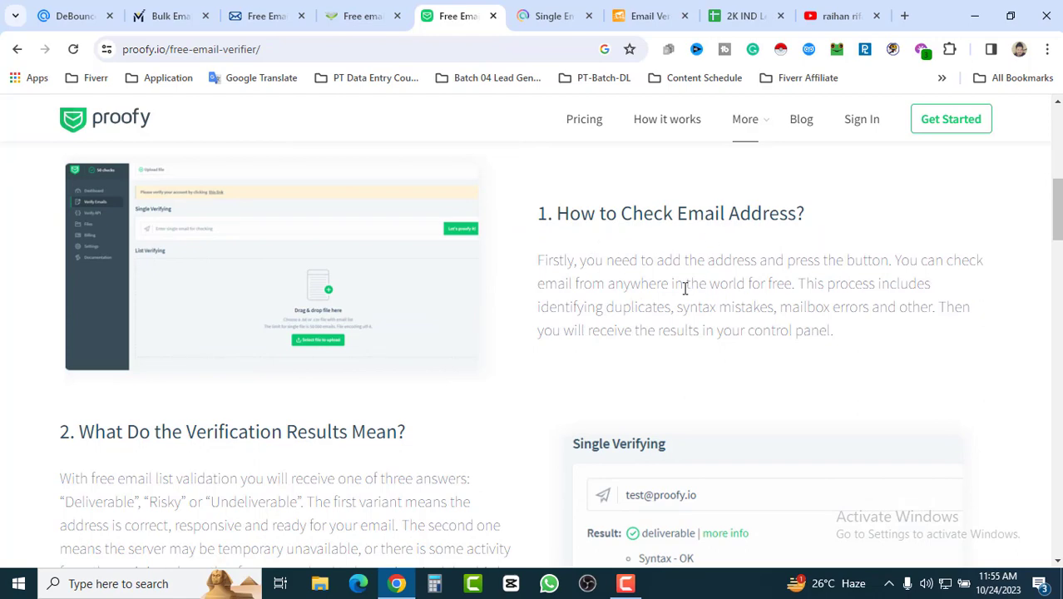
{"action": "scroll", "coordinate": [686, 287], "scroll_direction": "down", "scroll_amount": 2}
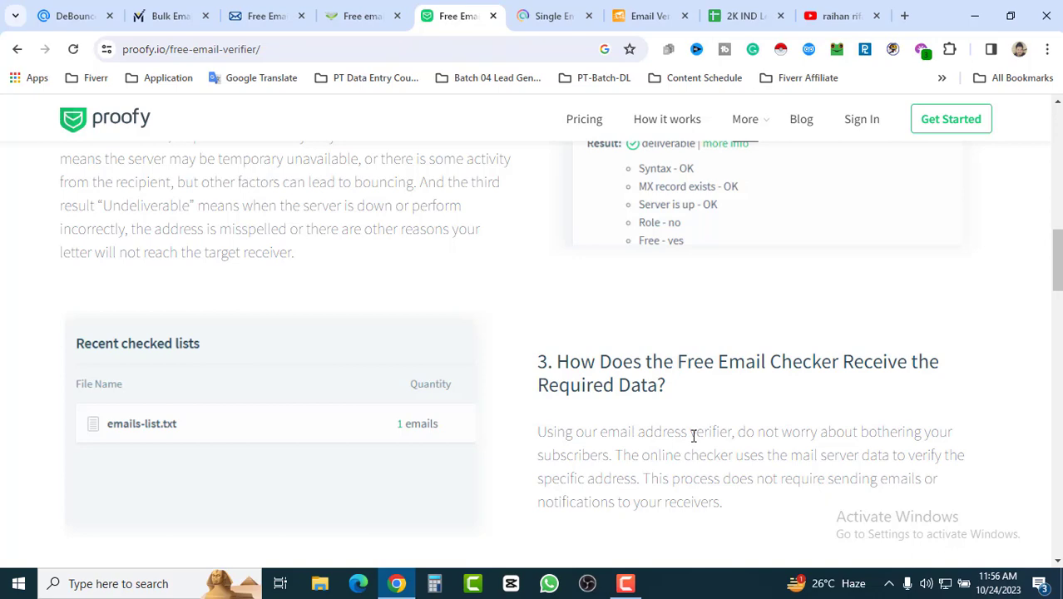
{"action": "scroll", "coordinate": [694, 435], "scroll_direction": "up", "scroll_amount": 15}
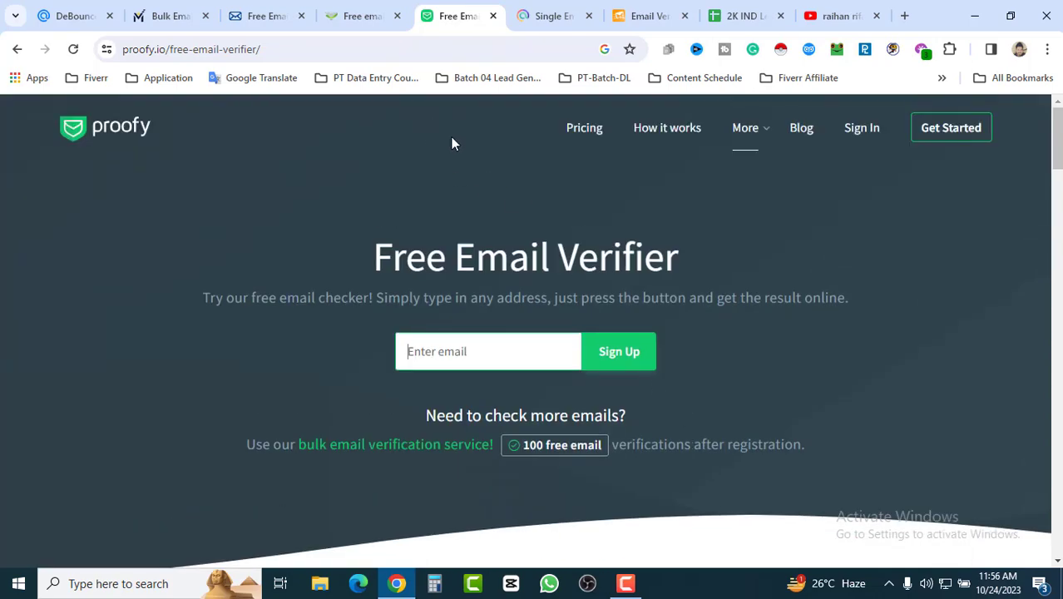
Step: Validate the copied email address with Verifalia's free email address validator, completing the reCAPTCHA security check
{"action": "left_click", "coordinate": [358, 15]}
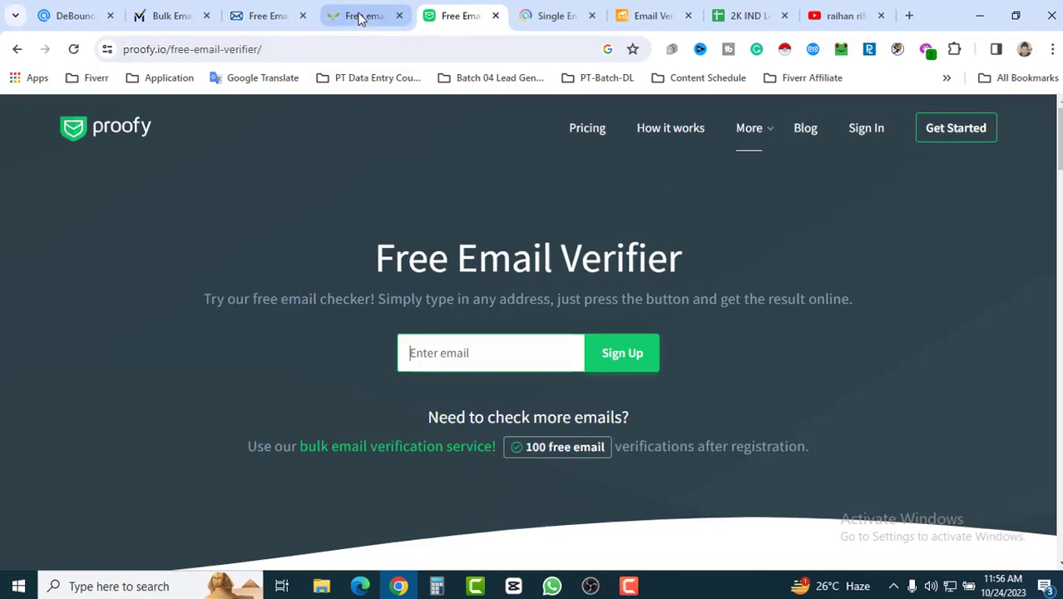
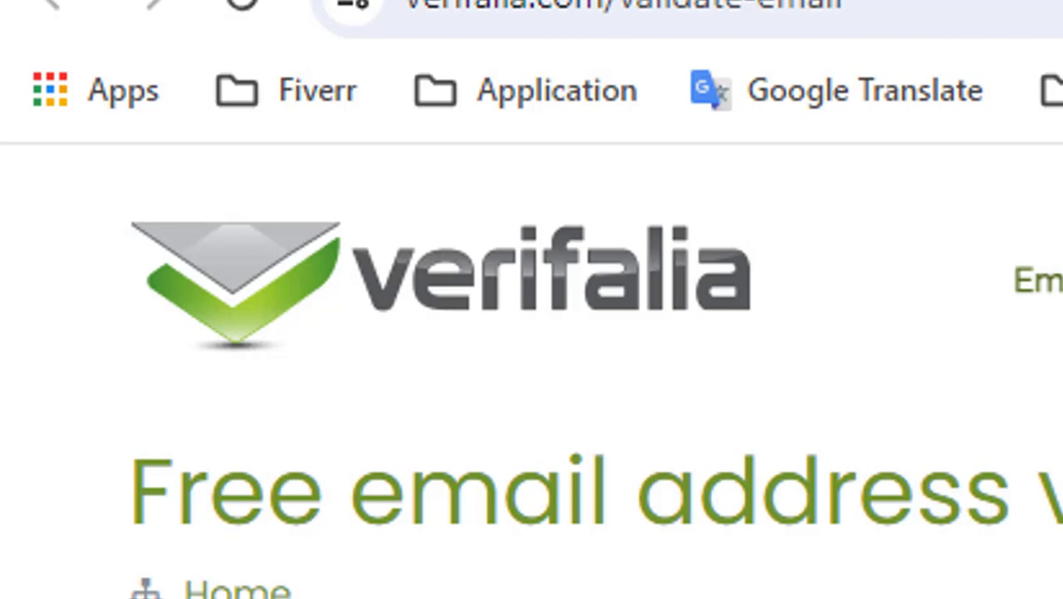
{"action": "scroll", "coordinate": [532, 375], "scroll_direction": "down", "scroll_amount": 4}
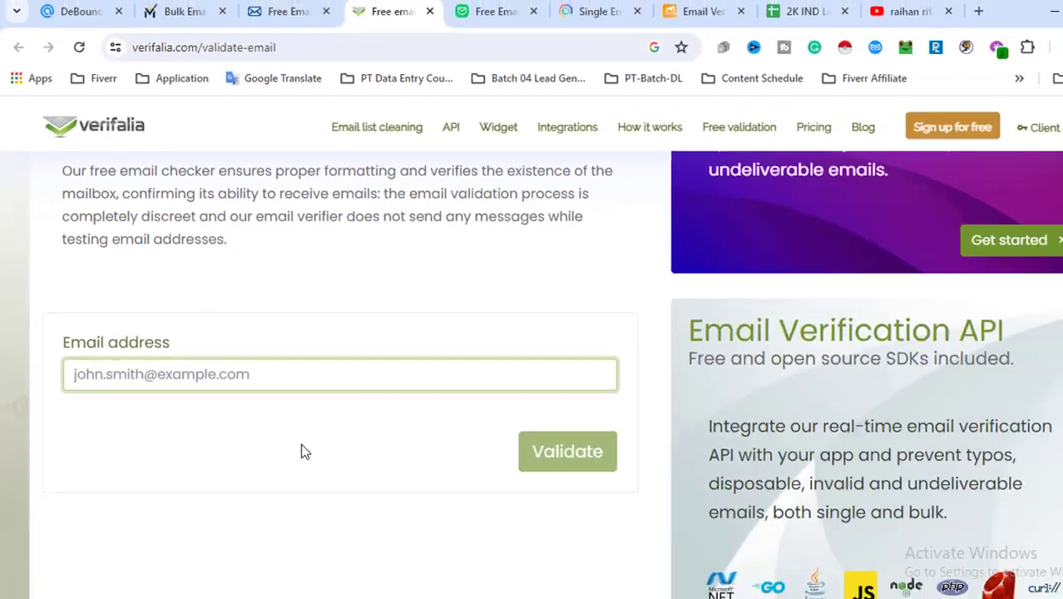
{"action": "left_click", "coordinate": [159, 362]}
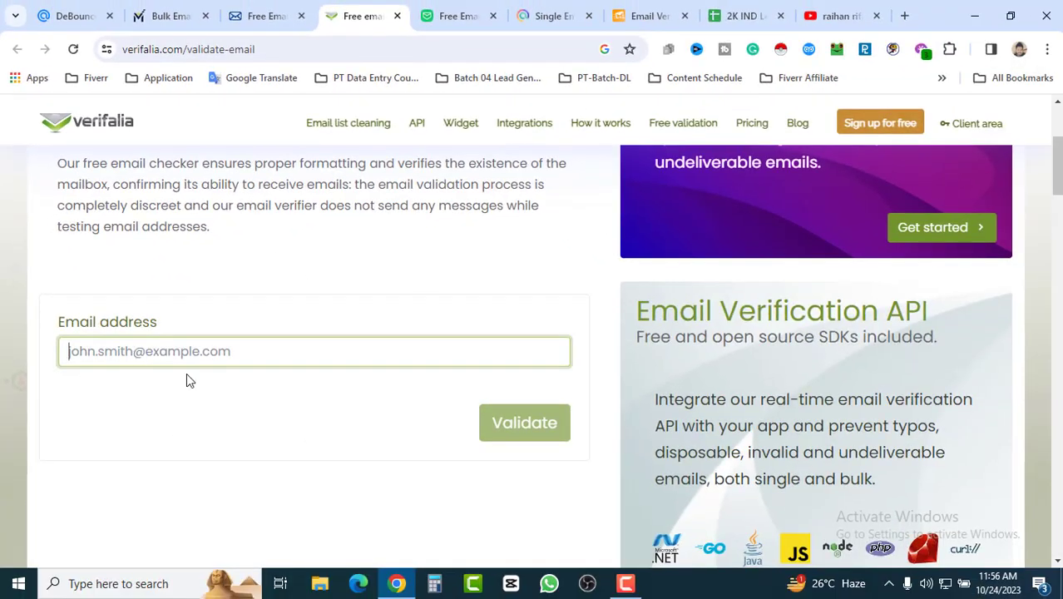
{"action": "key", "text": "ctrl+v"}
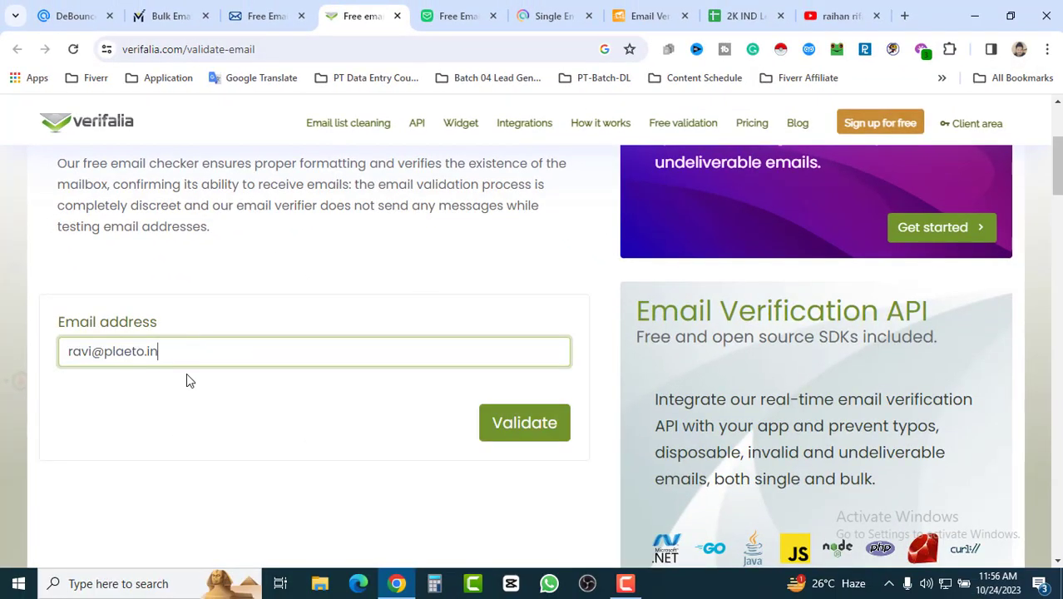
{"action": "left_click", "coordinate": [546, 423]}
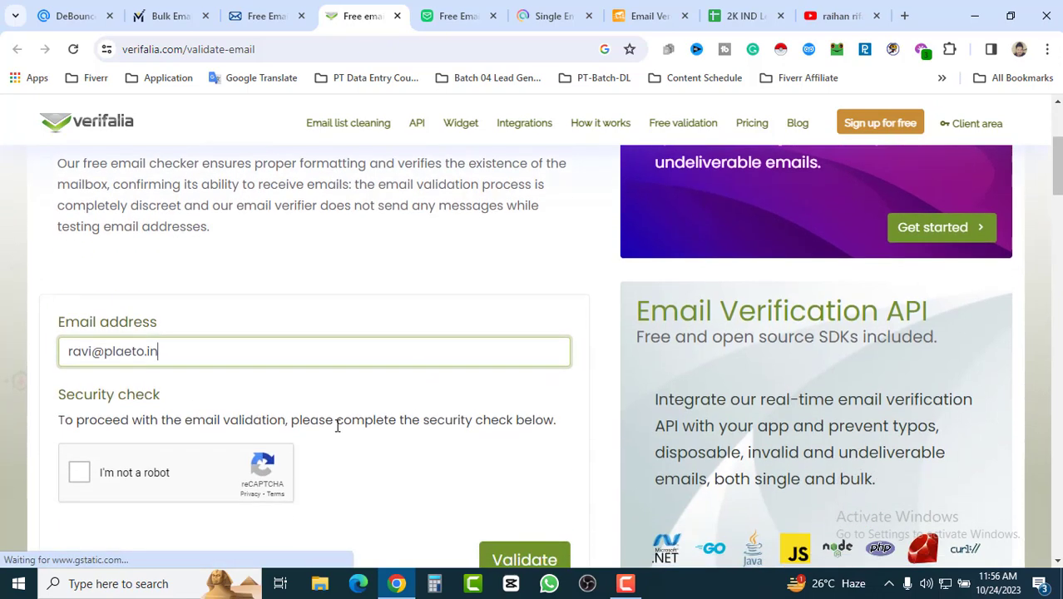
{"action": "scroll", "coordinate": [164, 444], "scroll_direction": "down", "scroll_amount": 1}
{"action": "left_click", "coordinate": [80, 397]}
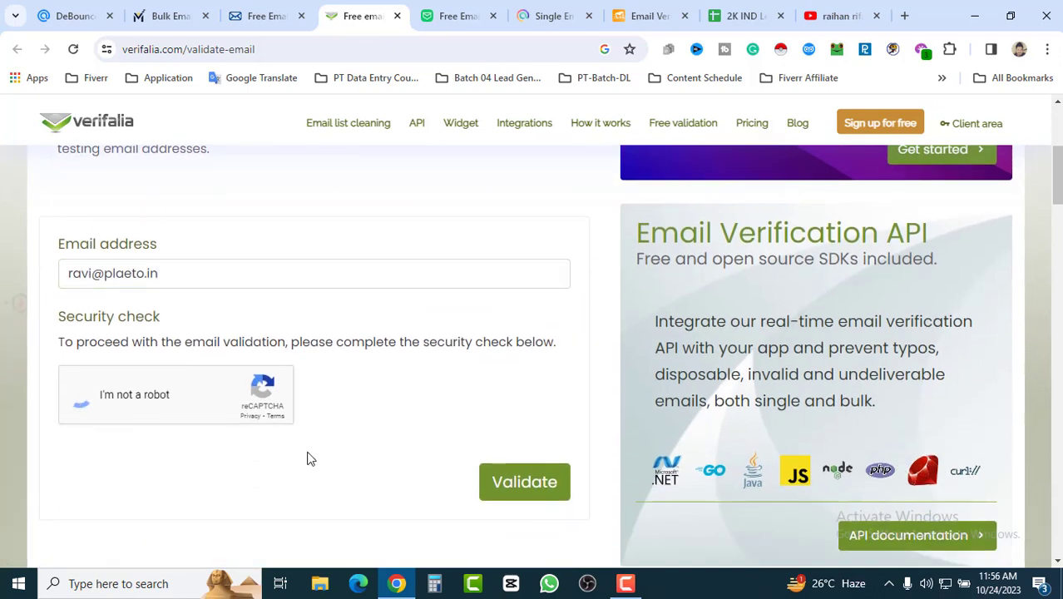
{"action": "left_click", "coordinate": [553, 471]}
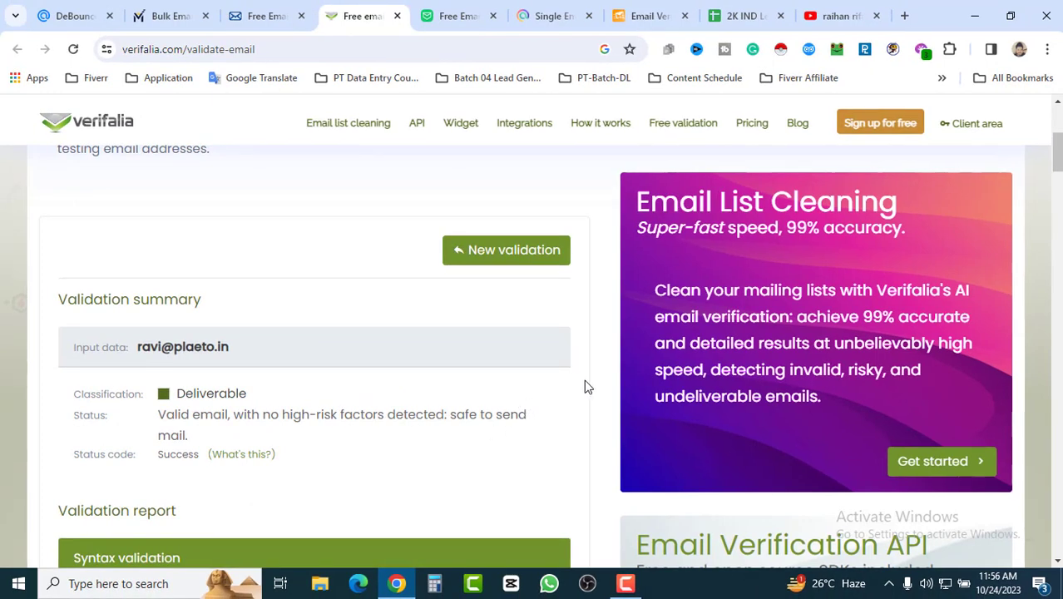
Step: Read through the Verifalia validation report, including the syntax and role account validation sections
{"action": "scroll", "coordinate": [583, 386], "scroll_direction": "down", "scroll_amount": 4}
{"action": "scroll", "coordinate": [587, 387], "scroll_direction": "down", "scroll_amount": 3}
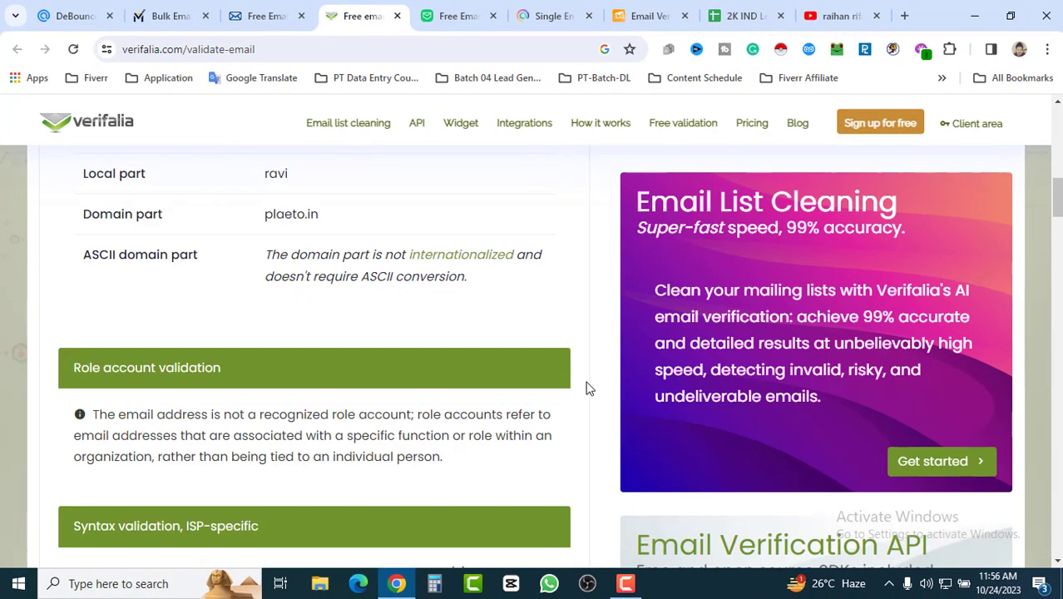
{"action": "scroll", "coordinate": [590, 397], "scroll_direction": "down", "scroll_amount": 3}
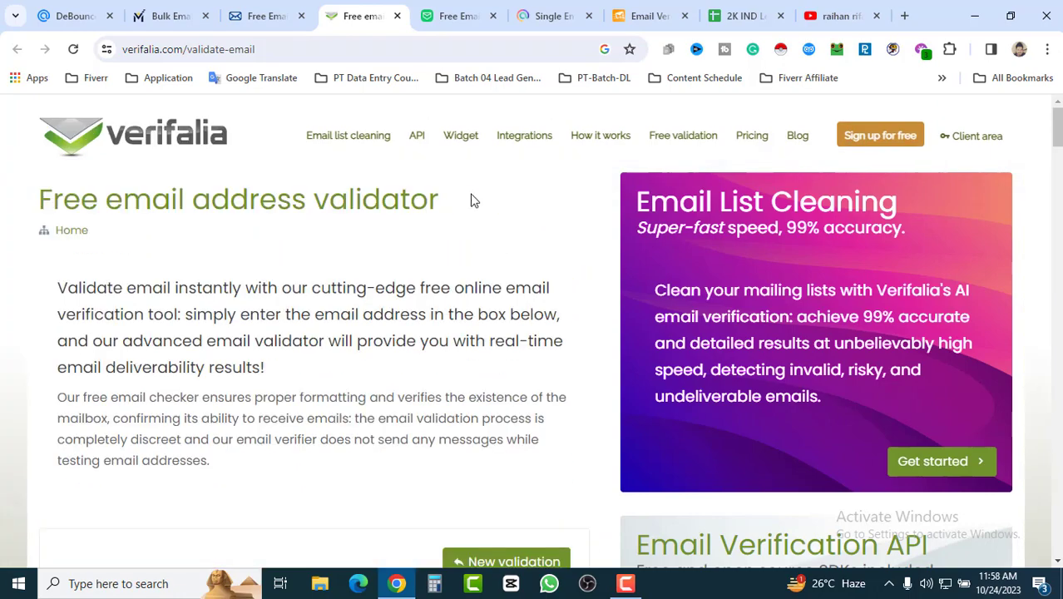
Step: Submit the copied email address for verification in QuickEmailVerification's Free Email Checker
{"action": "left_click", "coordinate": [258, 15]}
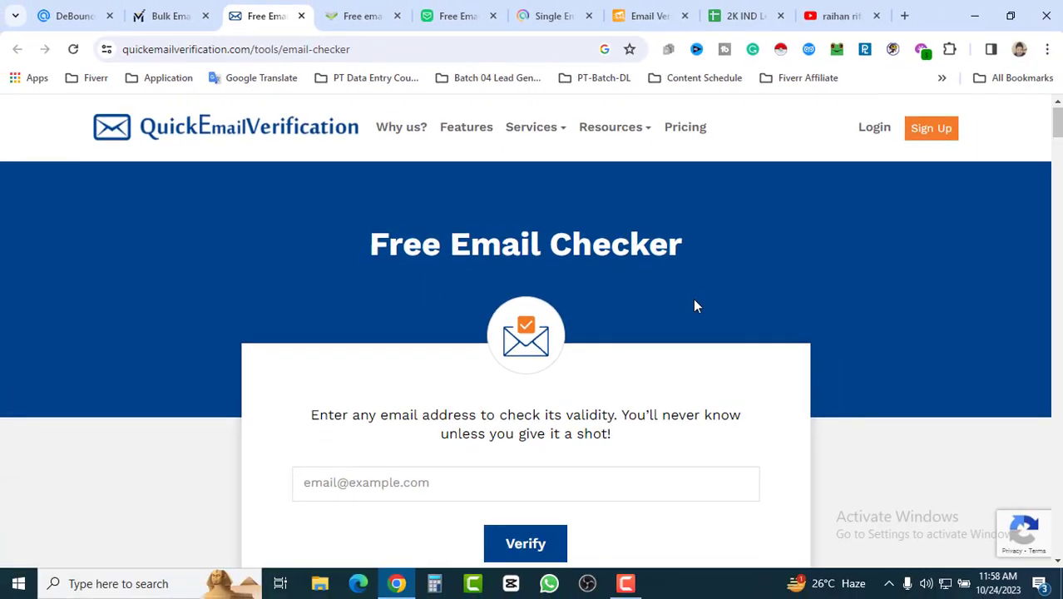
{"action": "scroll", "coordinate": [695, 306], "scroll_direction": "down", "scroll_amount": 1}
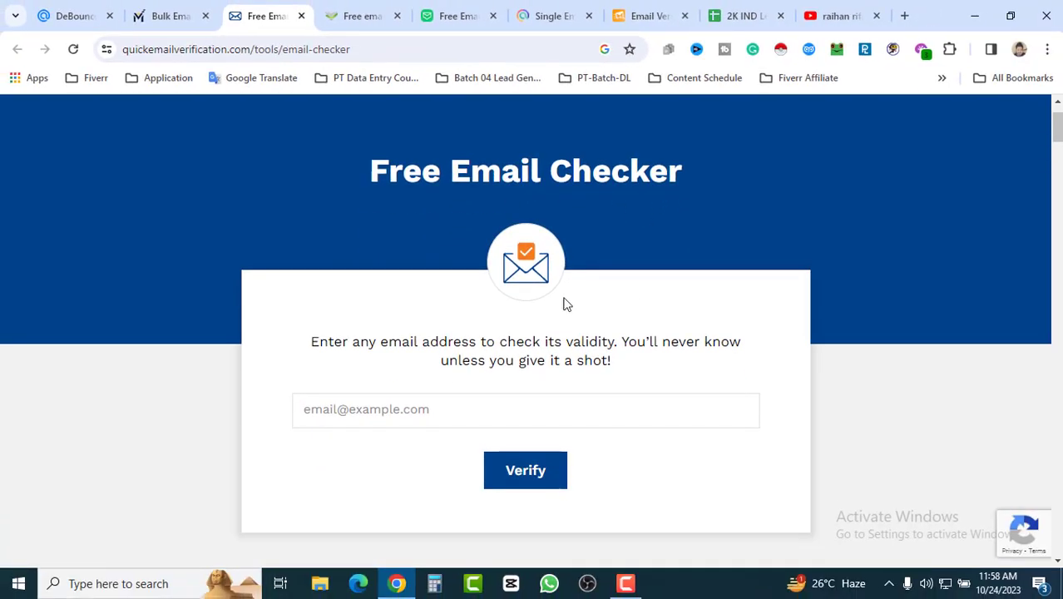
{"action": "left_click", "coordinate": [387, 414]}
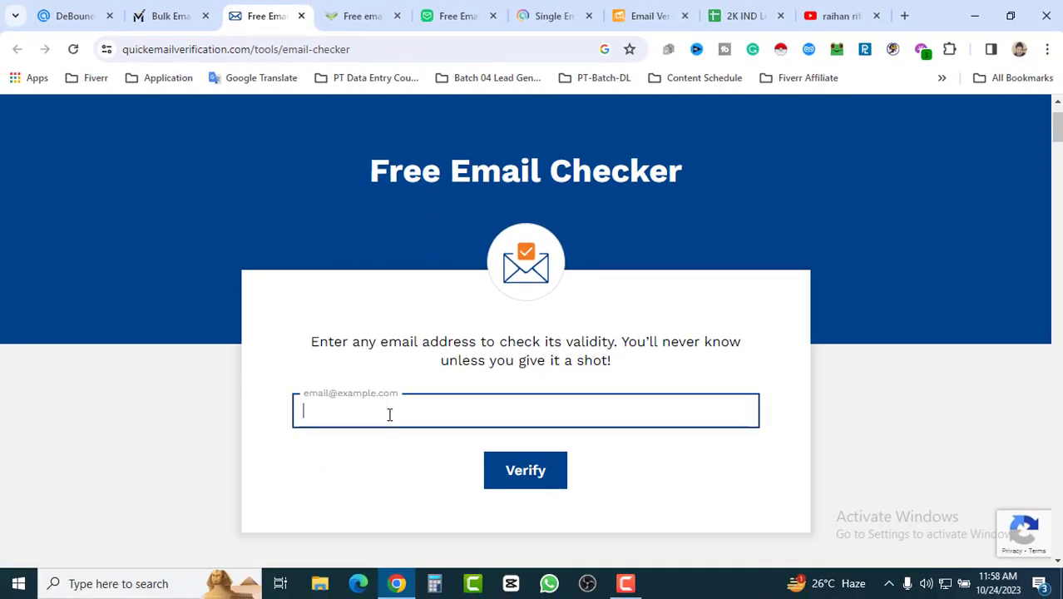
{"action": "key", "text": "ctrl+v"}
{"action": "left_click", "coordinate": [524, 470]}
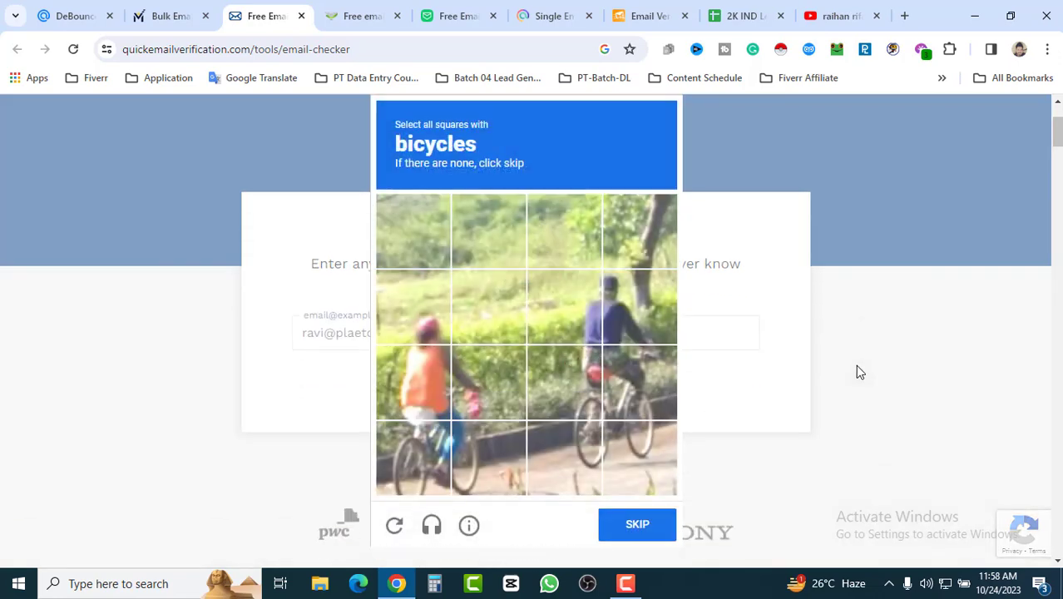
Step: Complete the reCAPTCHA challenge by selecting the bicycle and traffic light squares, and view the QuickEmailVerification result
{"action": "left_click", "coordinate": [384, 401]}
{"action": "left_click", "coordinate": [406, 431]}
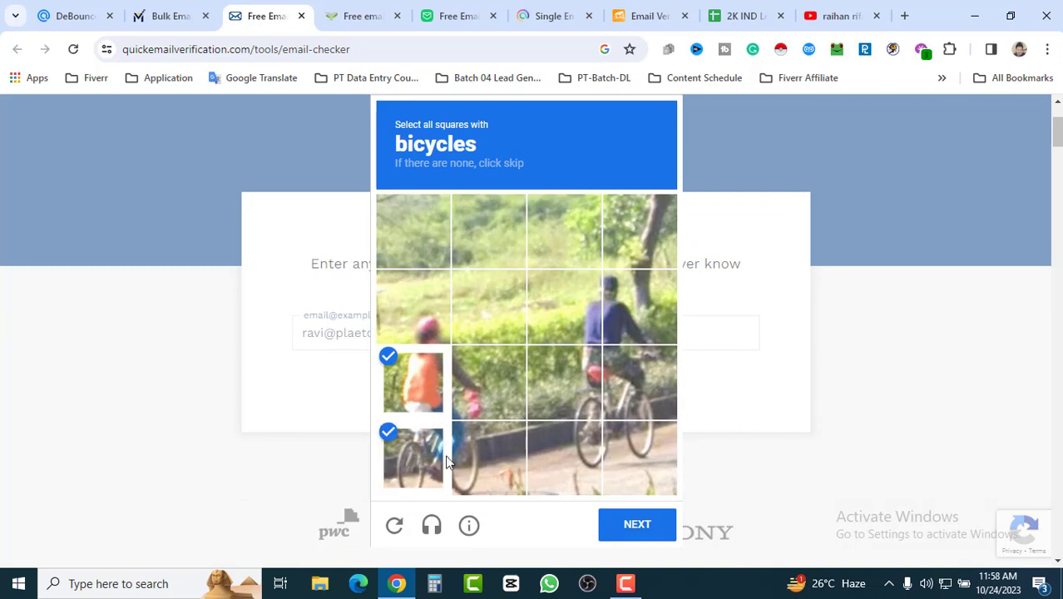
{"action": "left_click", "coordinate": [497, 455]}
{"action": "left_click", "coordinate": [574, 386]}
{"action": "left_click", "coordinate": [616, 398]}
{"action": "left_click", "coordinate": [640, 448]}
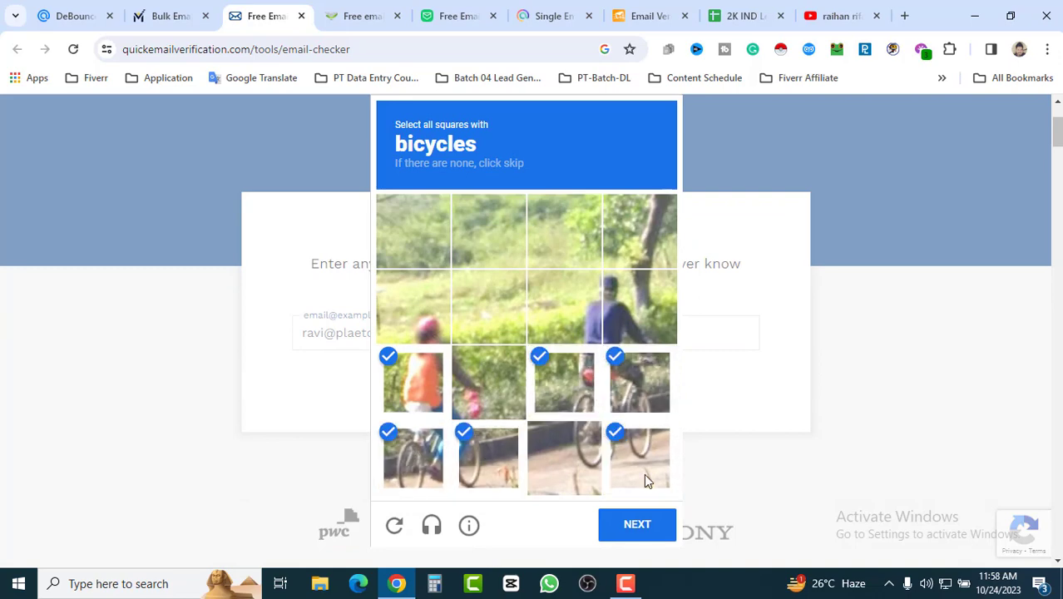
{"action": "left_click", "coordinate": [653, 534]}
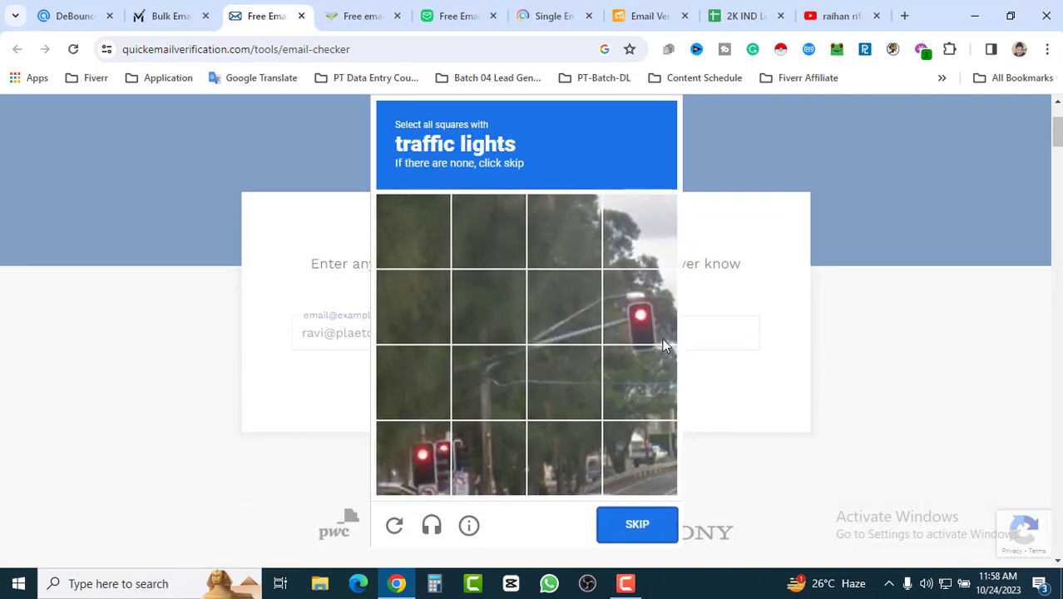
{"action": "left_click", "coordinate": [642, 326]}
{"action": "left_click", "coordinate": [438, 452]}
{"action": "left_click", "coordinate": [489, 461]}
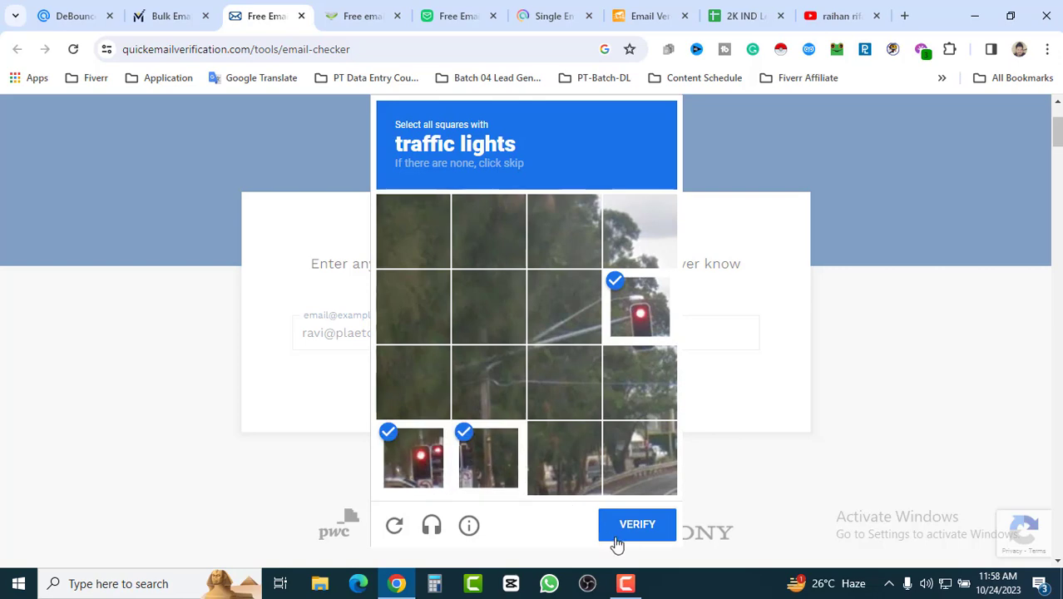
{"action": "left_click", "coordinate": [637, 524]}
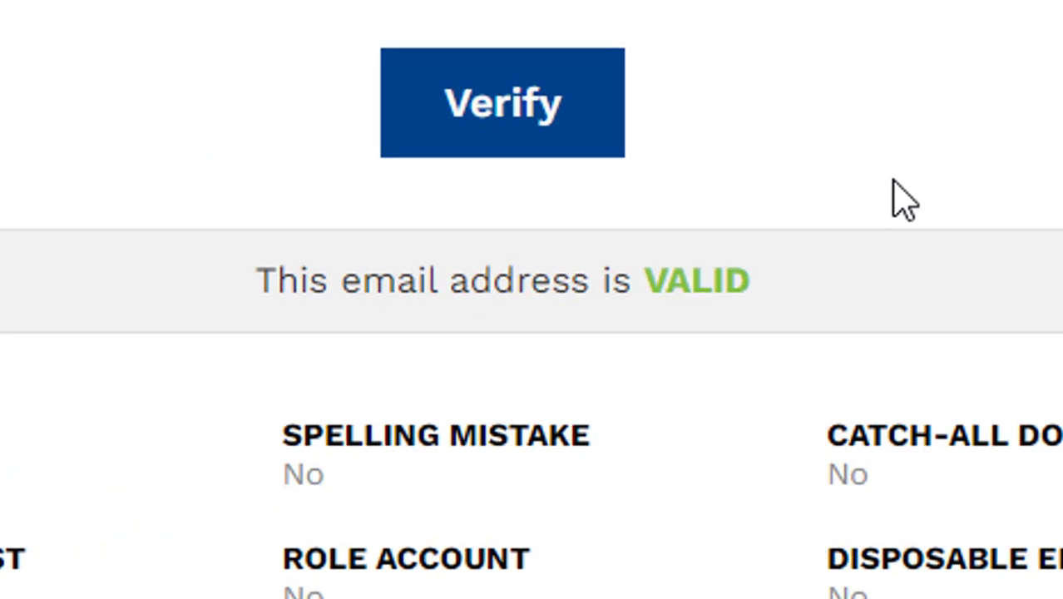
{"action": "scroll", "coordinate": [630, 410], "scroll_direction": "up", "scroll_amount": 2}
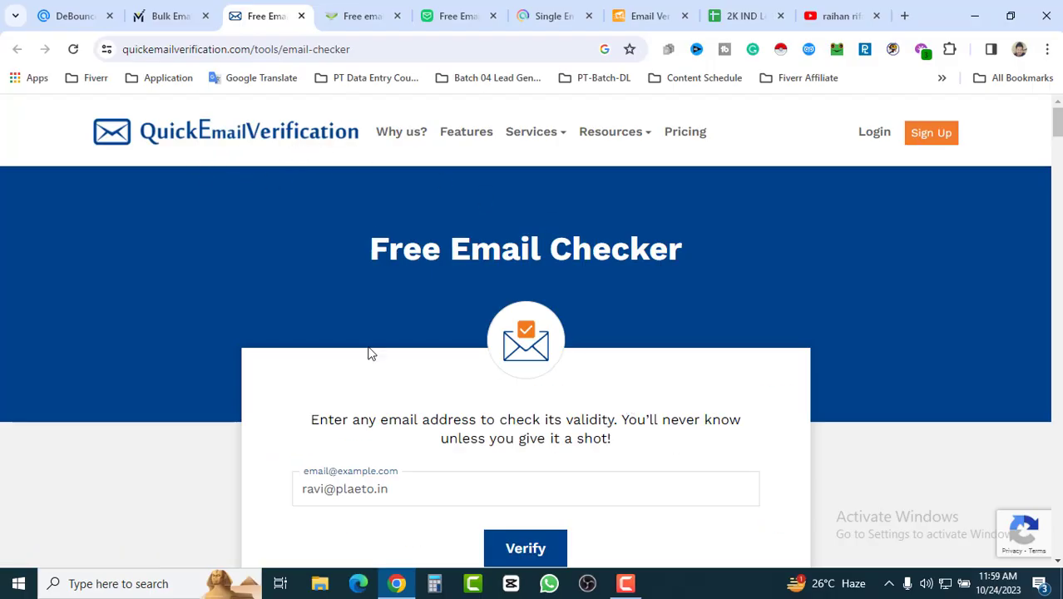
Step: Validate the copied email address with myEmailVerifier's single email verification, completing the reCAPTCHA check, and view the result tables
{"action": "left_click", "coordinate": [166, 17]}
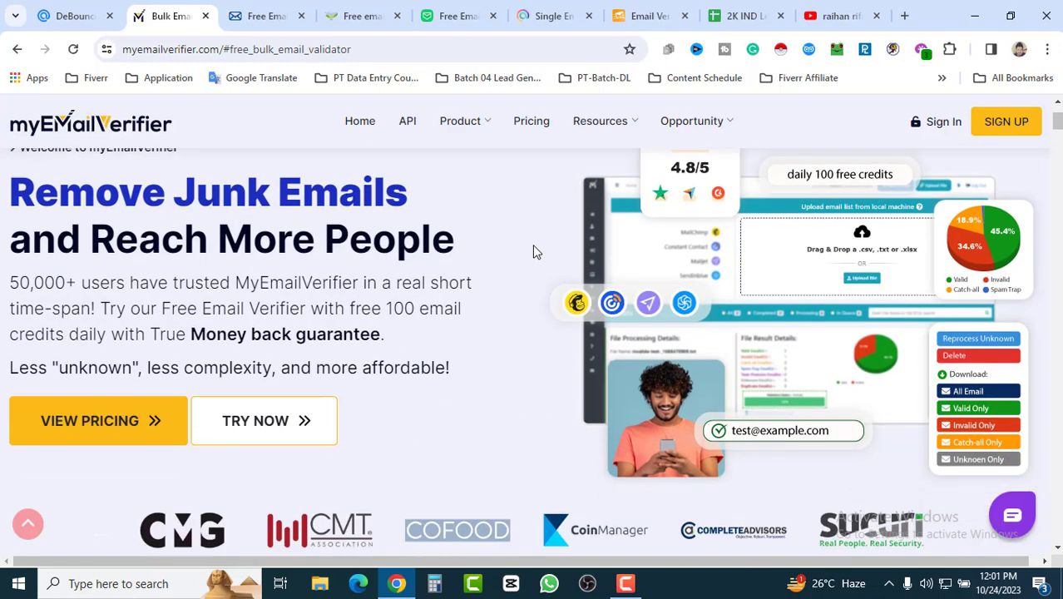
{"action": "scroll", "coordinate": [532, 250], "scroll_direction": "down", "scroll_amount": 5}
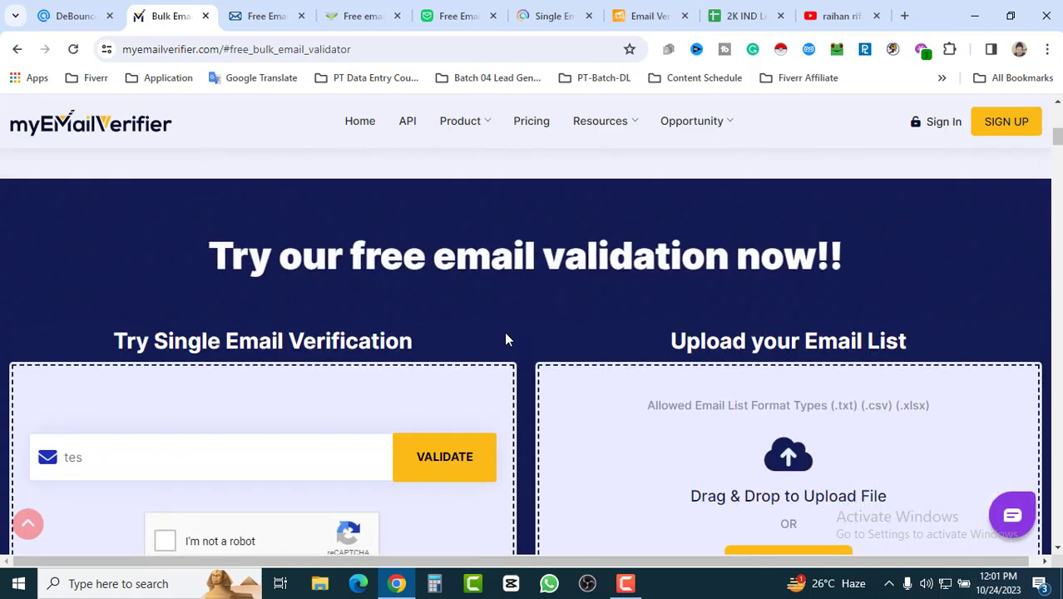
{"action": "scroll", "coordinate": [509, 333], "scroll_direction": "down", "scroll_amount": 1}
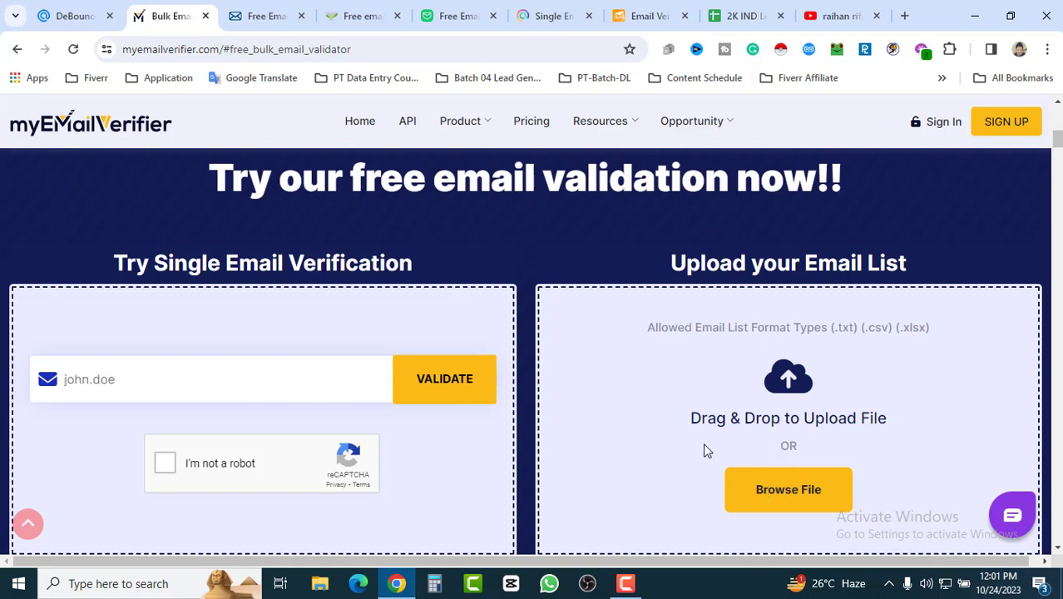
{"action": "left_click", "coordinate": [231, 386]}
{"action": "key", "text": "ctrl+v"}
{"action": "left_click", "coordinate": [446, 385]}
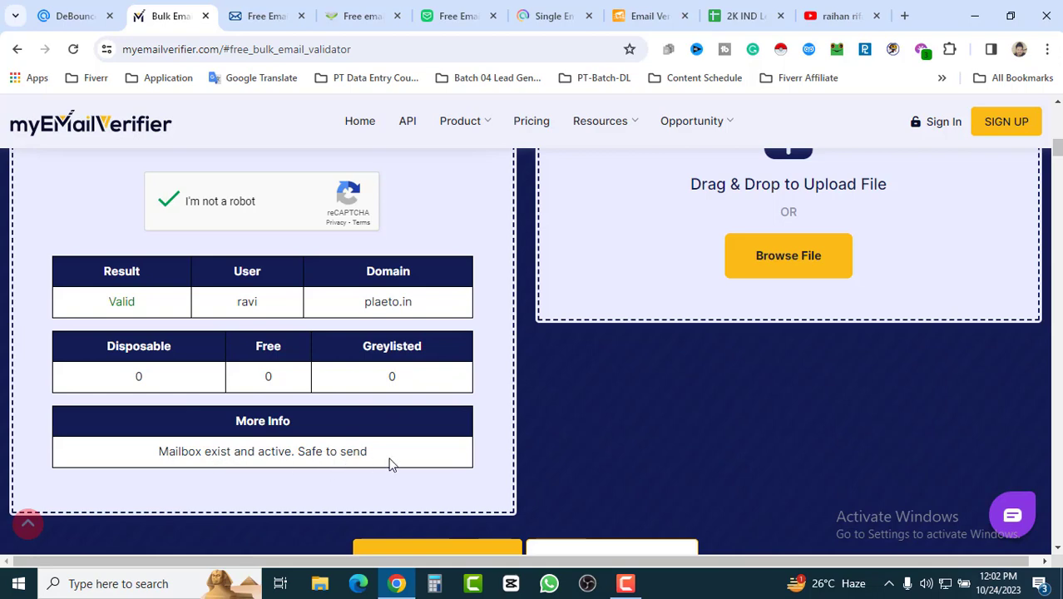
{"action": "scroll", "coordinate": [388, 457], "scroll_direction": "up", "scroll_amount": 4}
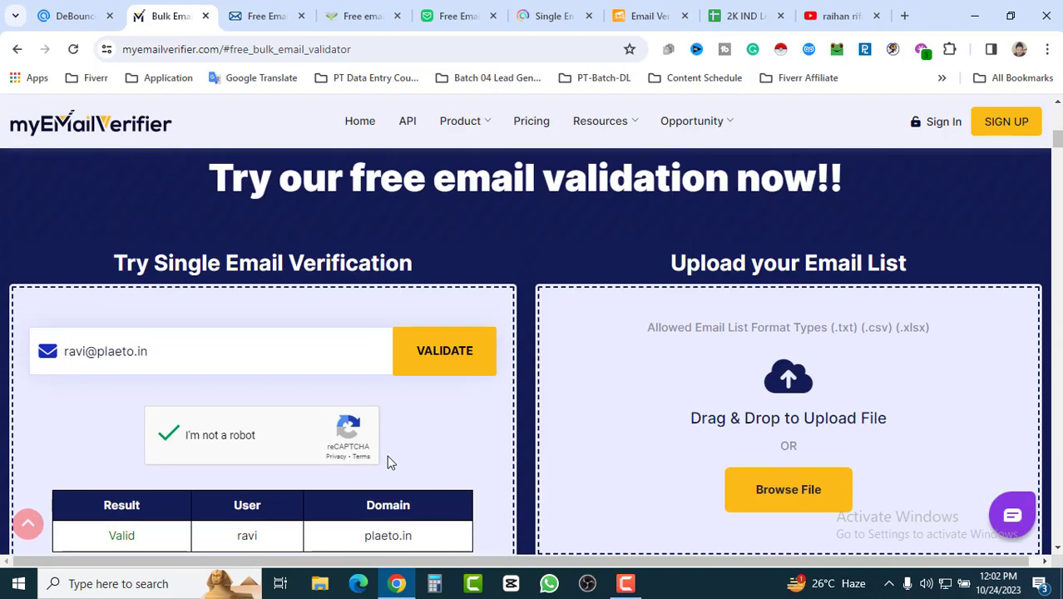
{"action": "scroll", "coordinate": [449, 366], "scroll_direction": "up", "scroll_amount": 10}
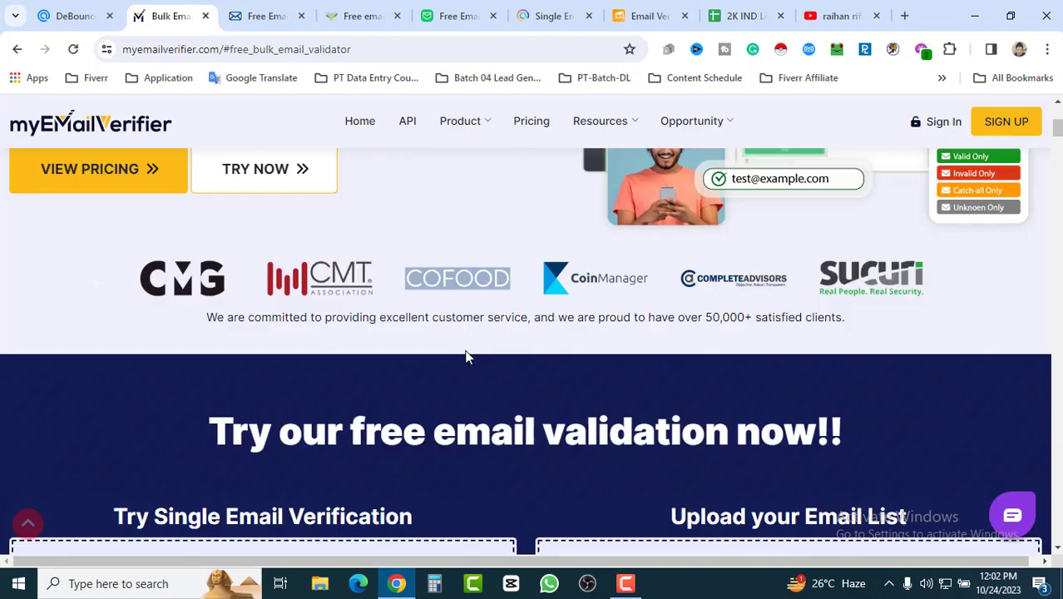
Step: Validate the copied email address in DeBounce's "Test Your Email and See How it Works!" form and read the result details
{"action": "left_click", "coordinate": [74, 15]}
{"action": "scroll", "coordinate": [357, 216], "scroll_direction": "down", "scroll_amount": 5}
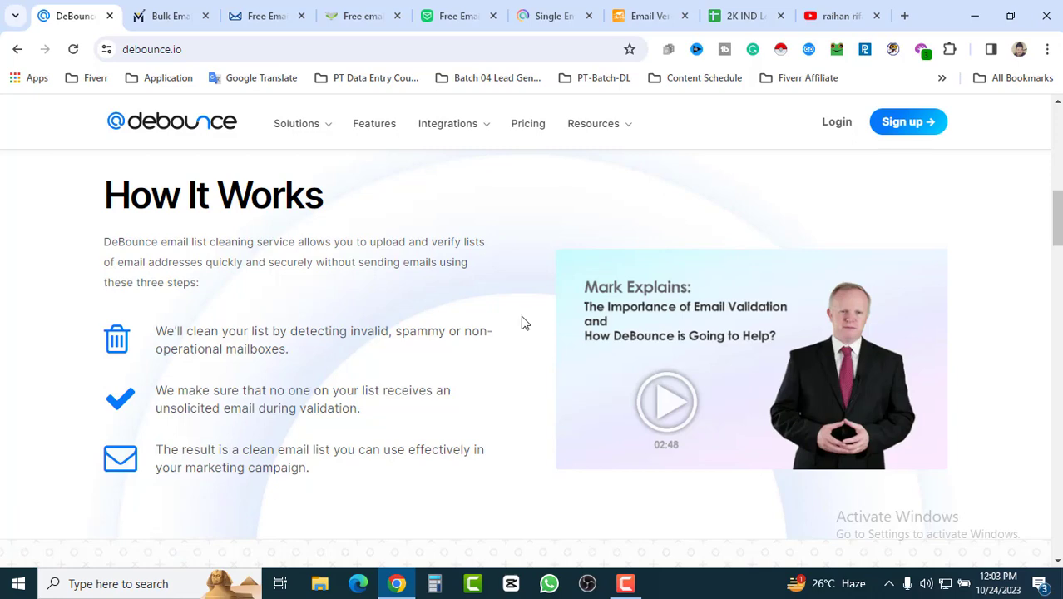
{"action": "scroll", "coordinate": [522, 321], "scroll_direction": "down", "scroll_amount": 4}
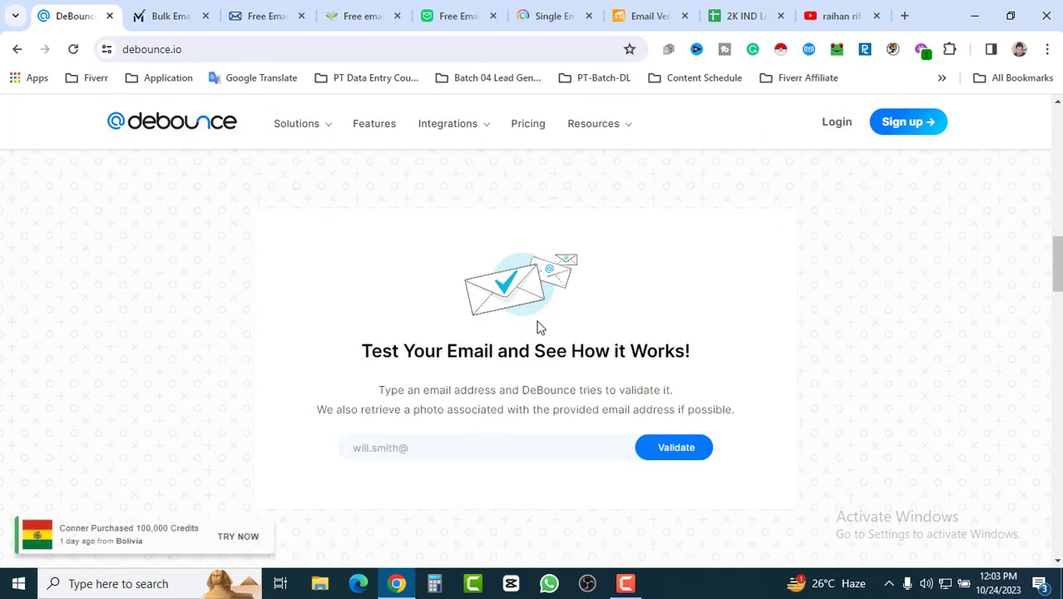
{"action": "scroll", "coordinate": [539, 326], "scroll_direction": "down", "scroll_amount": 1}
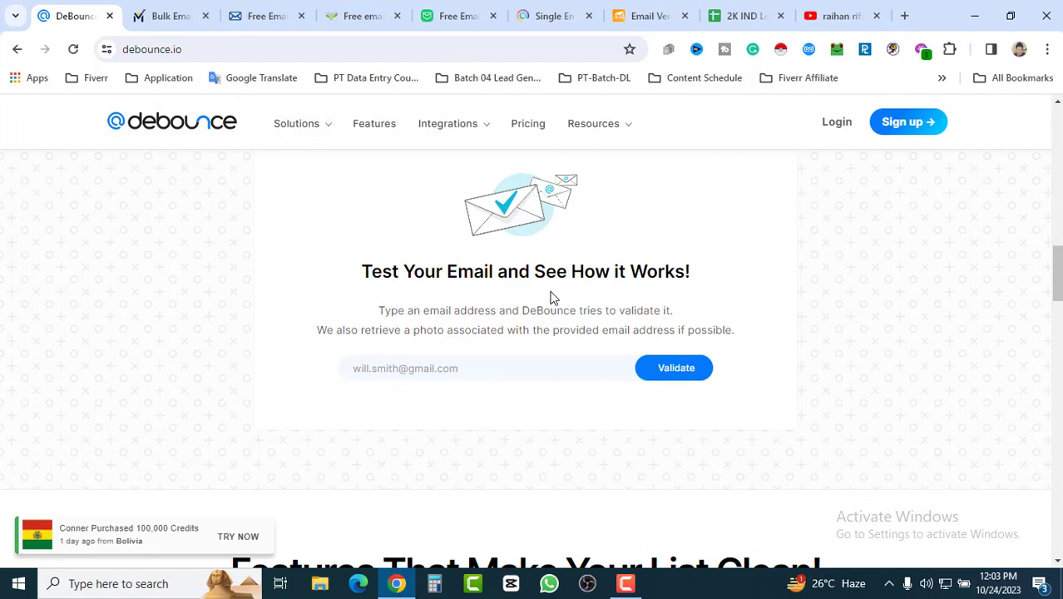
{"action": "scroll", "coordinate": [545, 350], "scroll_direction": "up", "scroll_amount": 2}
{"action": "scroll", "coordinate": [542, 347], "scroll_direction": "down", "scroll_amount": 5}
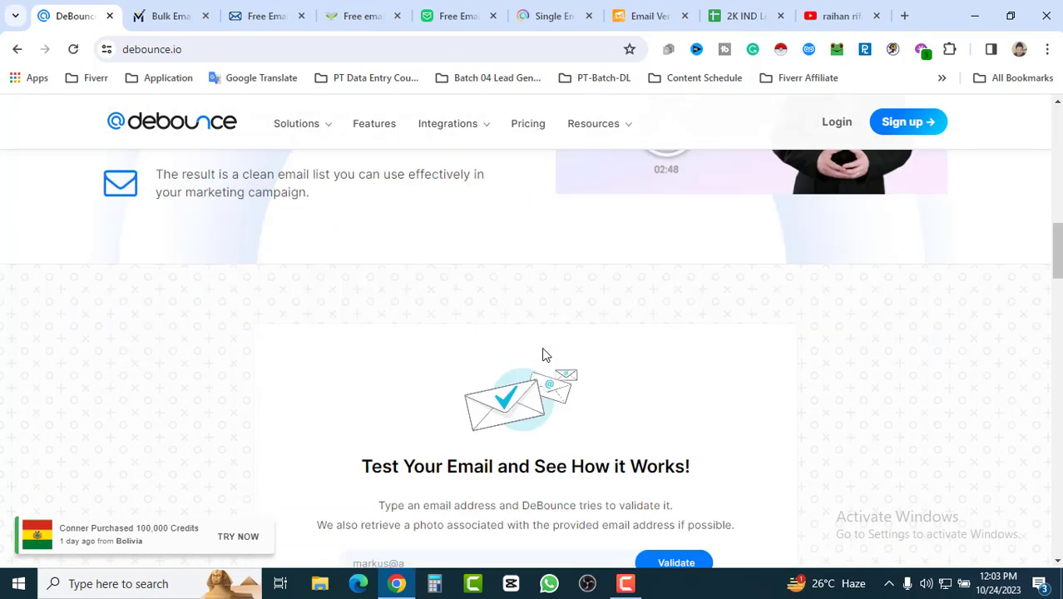
{"action": "scroll", "coordinate": [489, 376], "scroll_direction": "up", "scroll_amount": 2}
{"action": "left_click", "coordinate": [418, 303]}
{"action": "key", "text": "ctrl+v"}
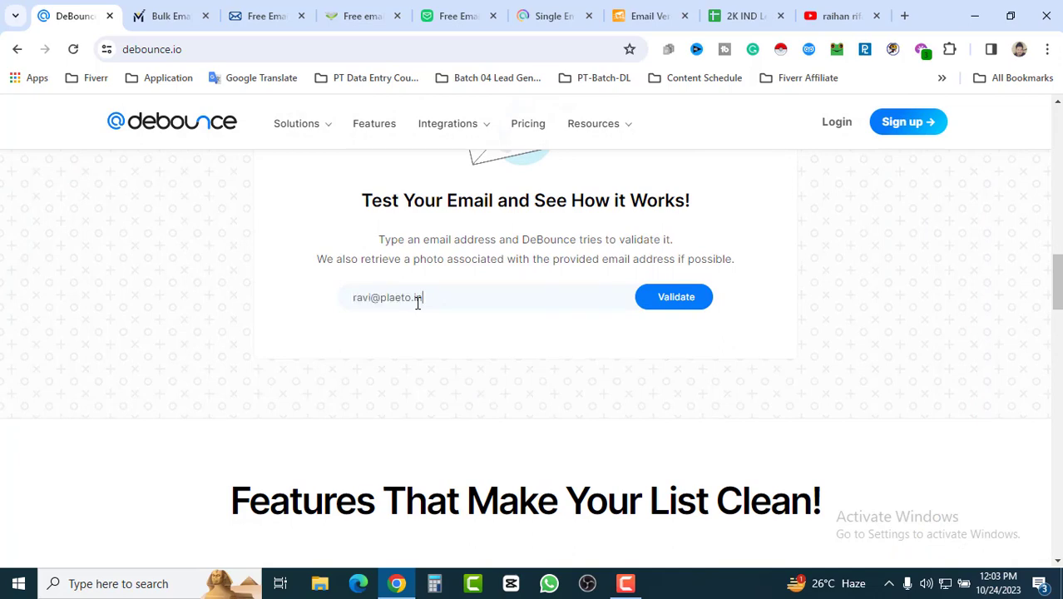
{"action": "left_click", "coordinate": [658, 312]}
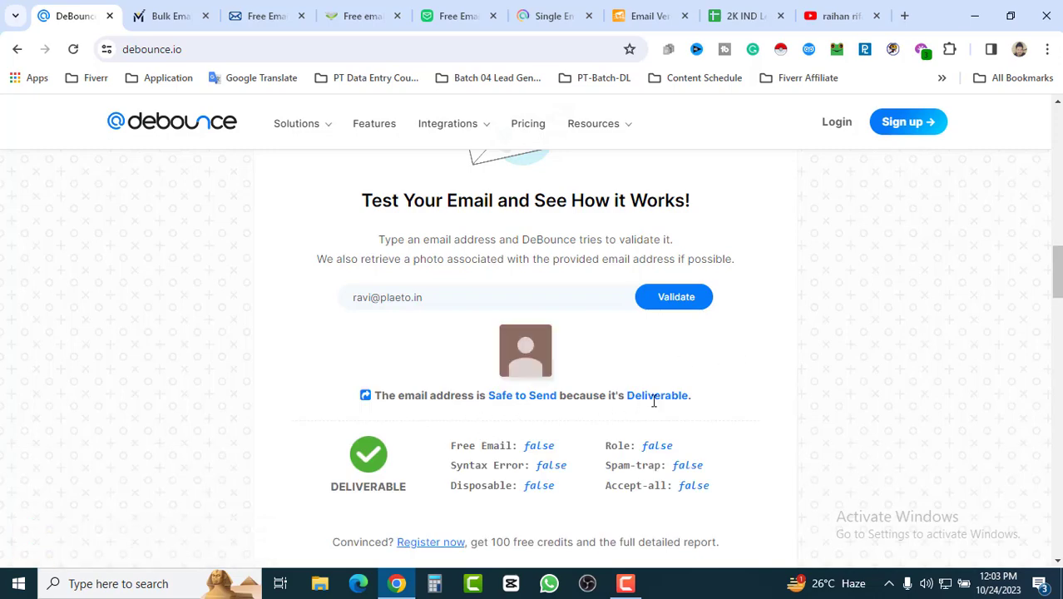
{"action": "scroll", "coordinate": [726, 412], "scroll_direction": "down", "scroll_amount": 2}
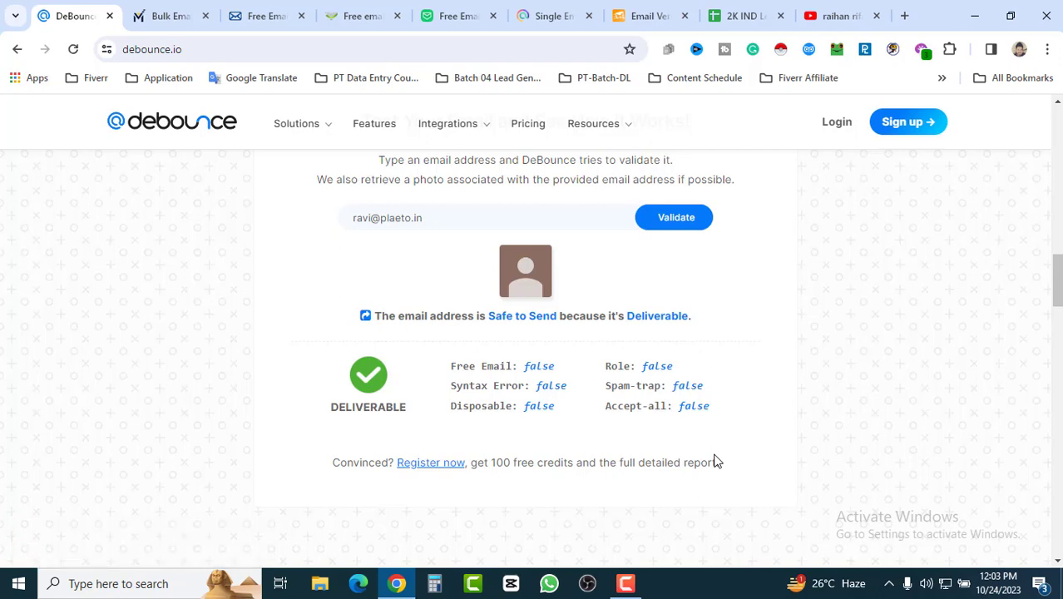
{"action": "scroll", "coordinate": [732, 454], "scroll_direction": "up", "scroll_amount": 1}
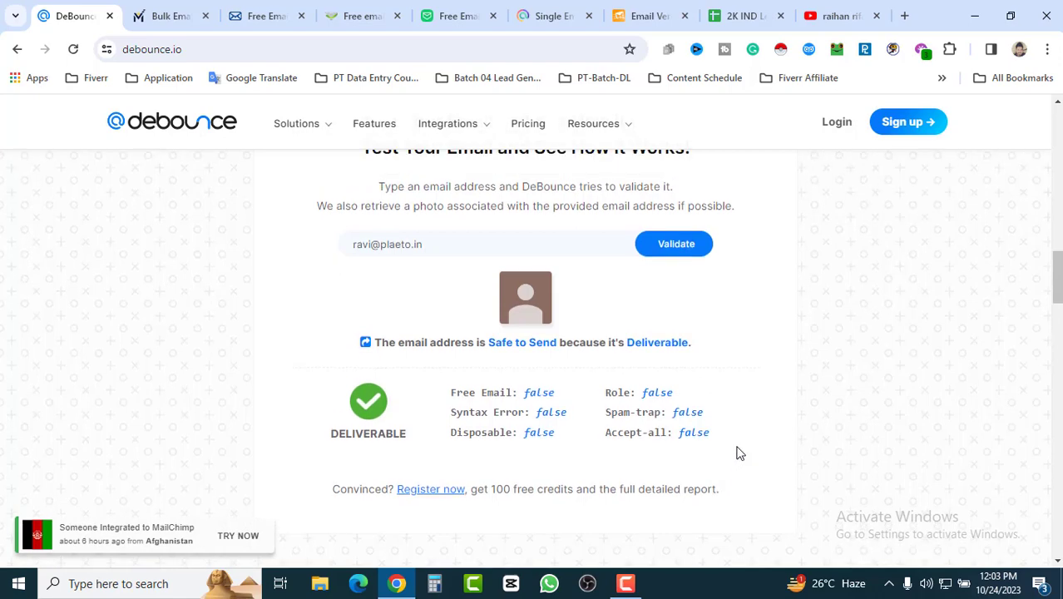
Step: Review the open myEmailVerifier, QuickEmailVerification, Verifalia, Proofy, Emailable and Clearout verifier pages, including Clearout's validation result
{"action": "key", "text": "ctrl+Tab"}
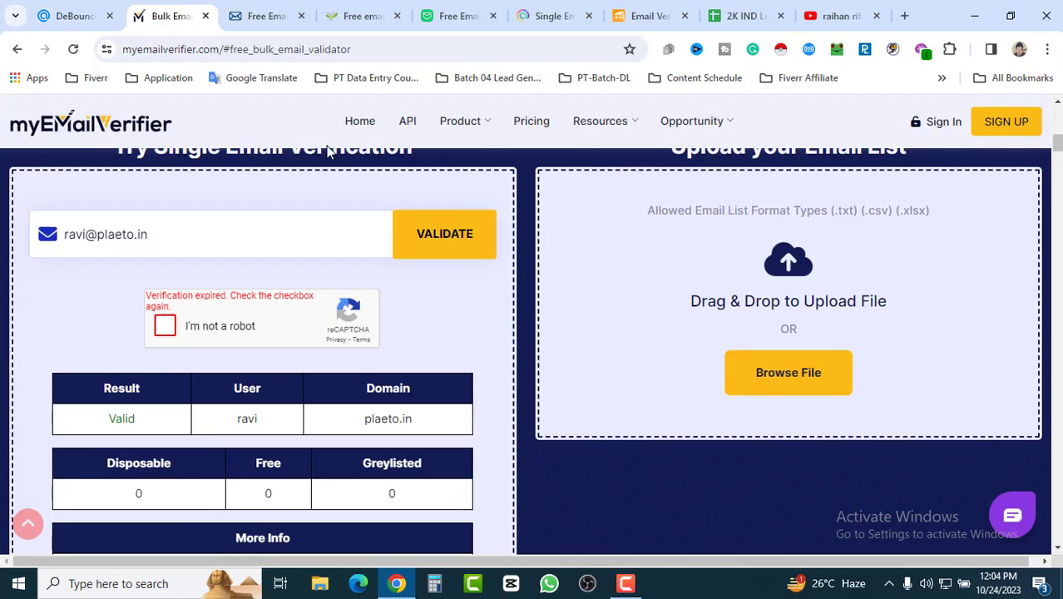
{"action": "left_click", "coordinate": [277, 16]}
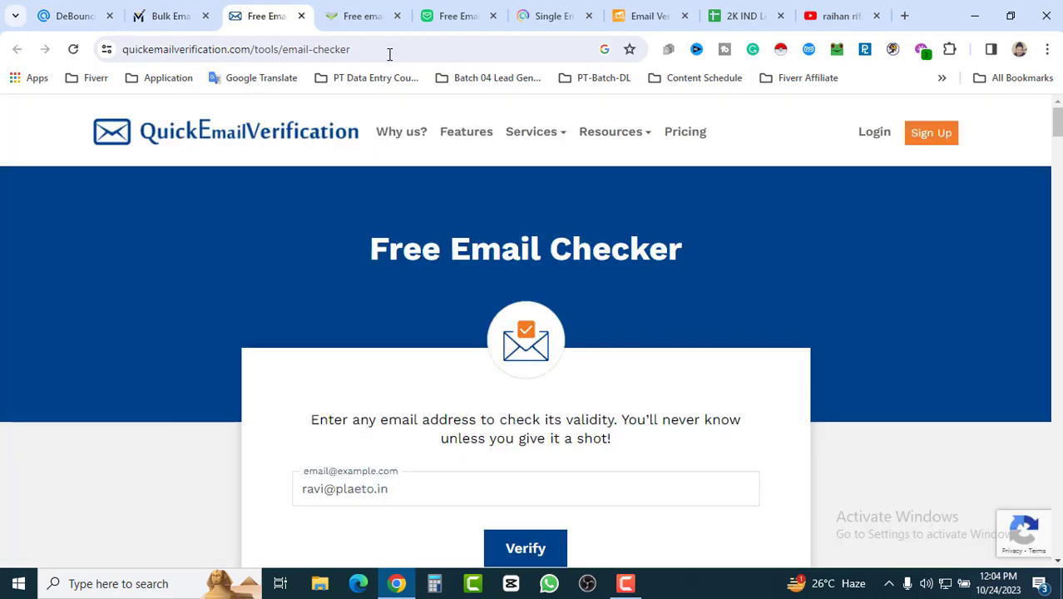
{"action": "left_click", "coordinate": [368, 16]}
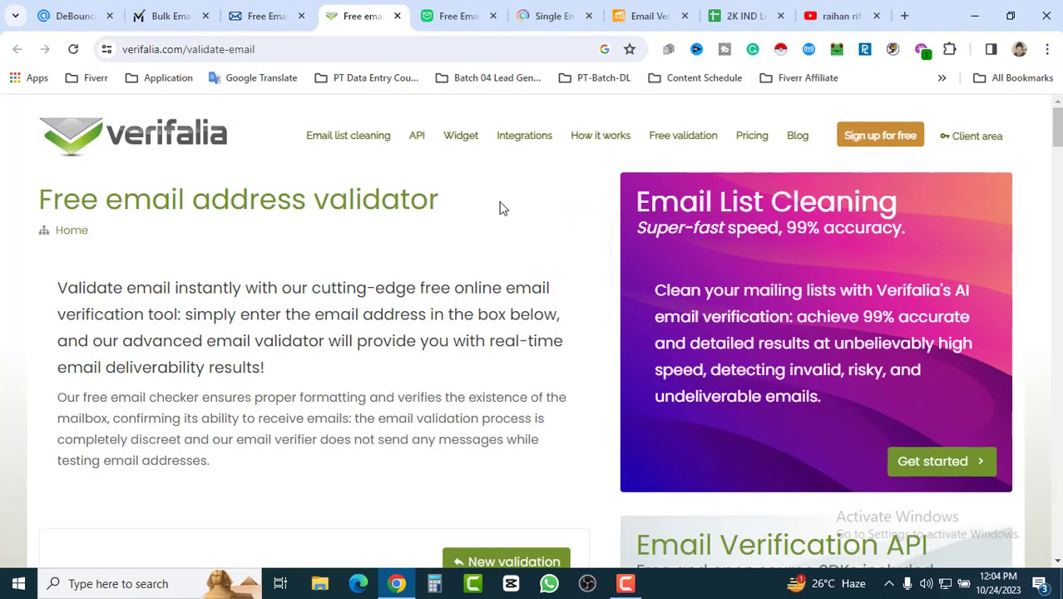
{"action": "left_click", "coordinate": [452, 16]}
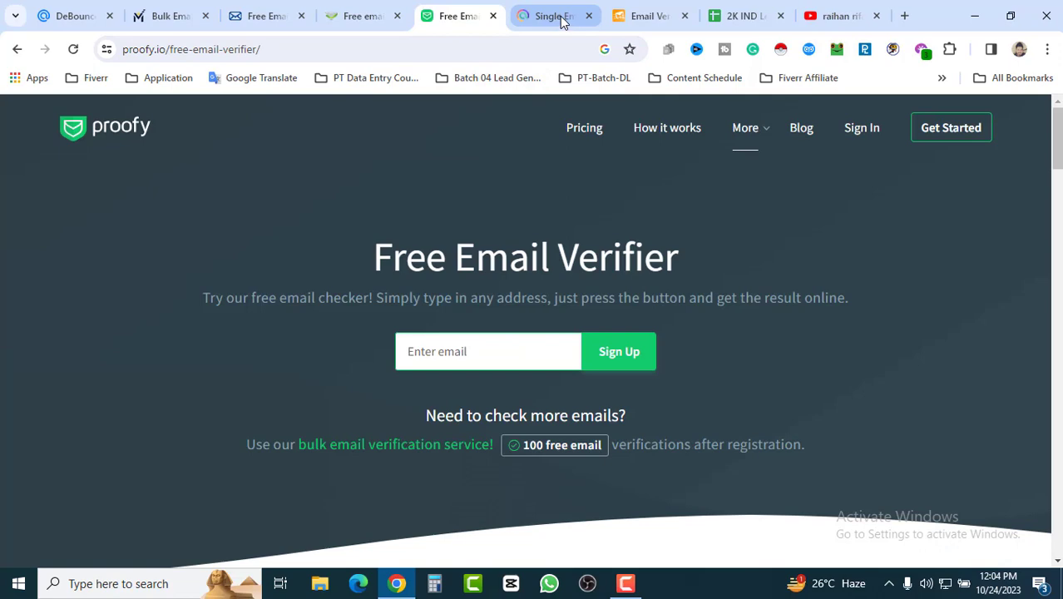
{"action": "left_click", "coordinate": [550, 16]}
{"action": "left_click", "coordinate": [643, 16]}
{"action": "key", "text": "ctrl+shift+Tab"}
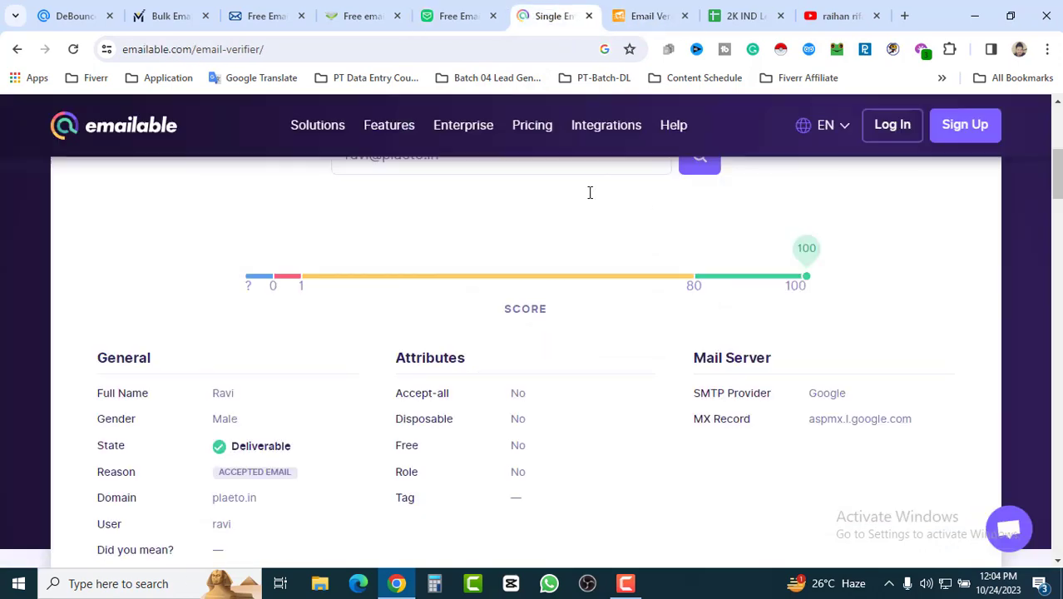
{"action": "left_click", "coordinate": [639, 16]}
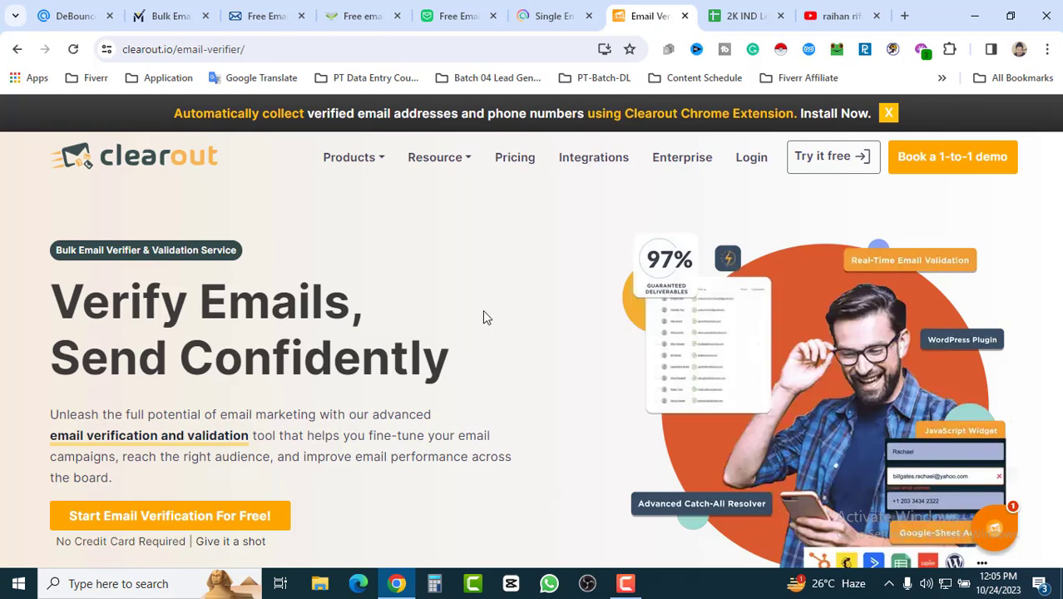
{"action": "scroll", "coordinate": [499, 325], "scroll_direction": "down", "scroll_amount": 6}
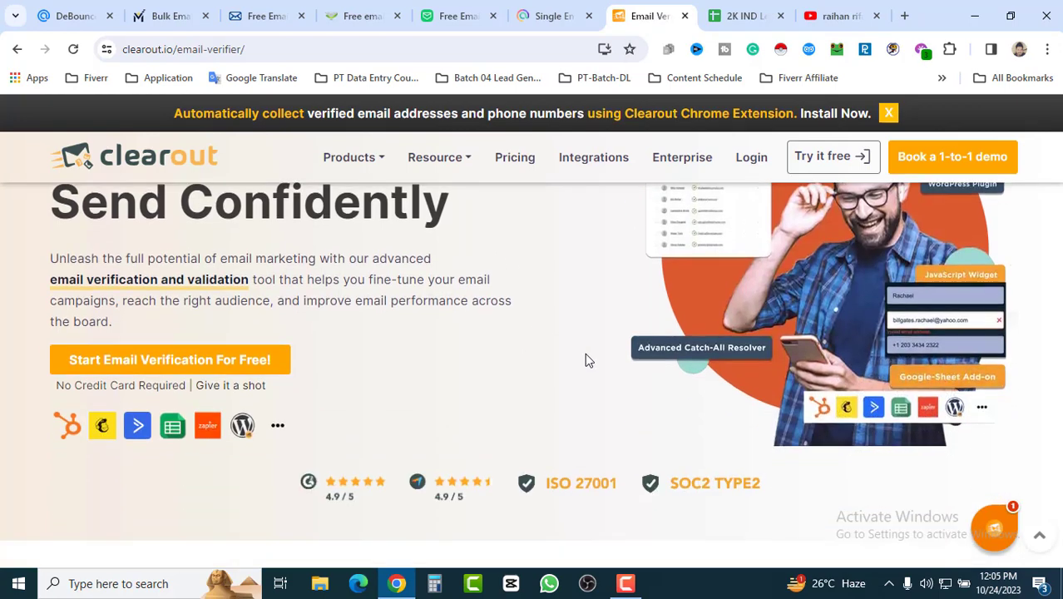
{"action": "scroll", "coordinate": [628, 416], "scroll_direction": "down", "scroll_amount": 4}
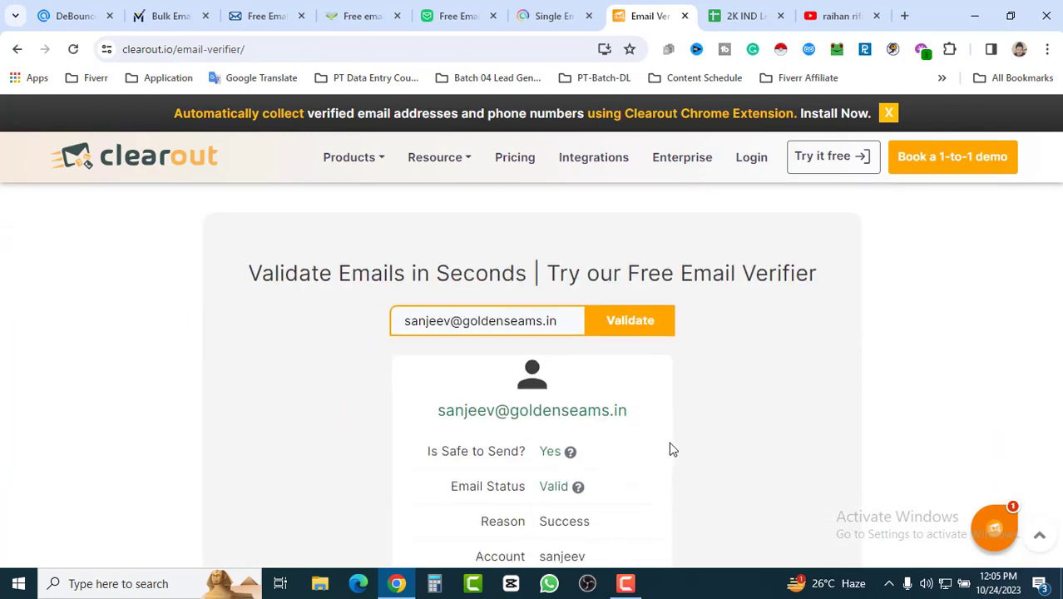